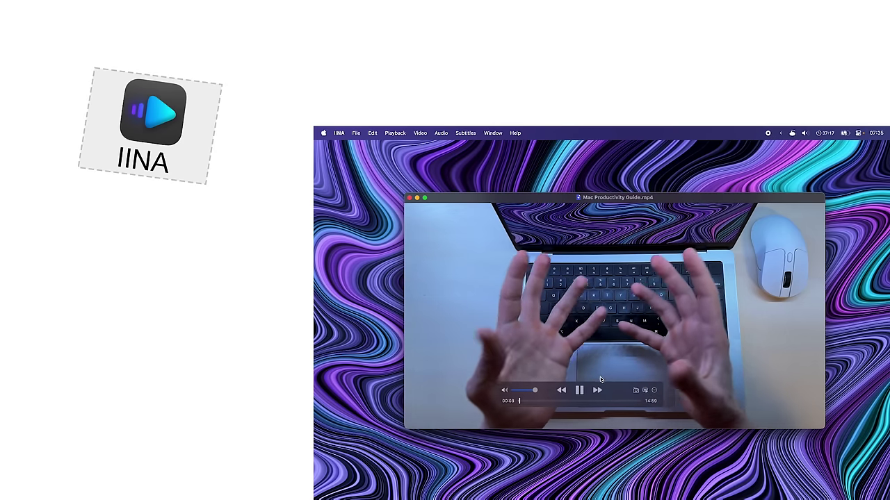
# Step: Pause the Mac Productivity Guide.mp4 video in IINA
pyautogui.press('space')
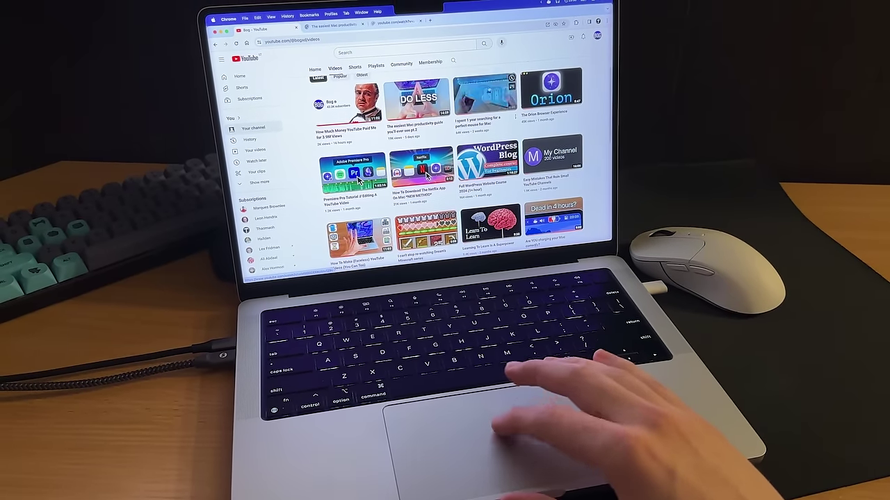
# Step: Open two videos from the YouTube channel's video list in new background tabs
pyautogui.middleClick(550, 89)
pyautogui.middleClick(486, 160)
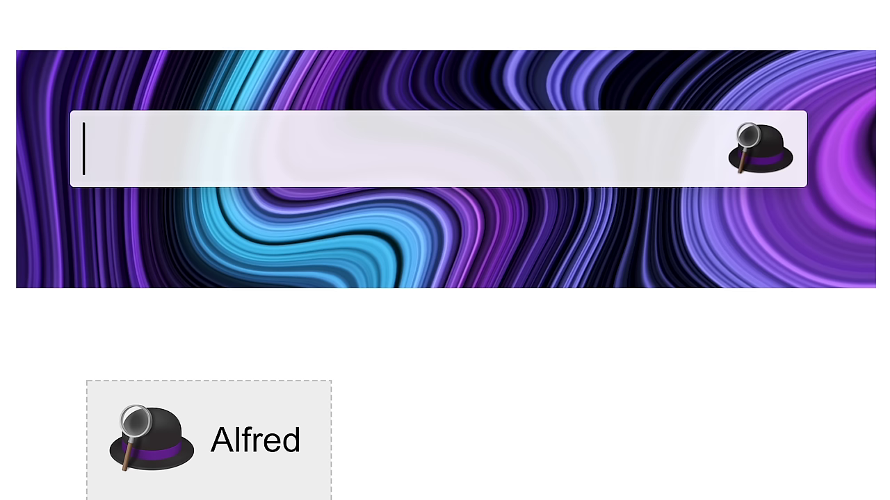
# Step: Switch to Alfred and calculate 17+70-18
pyautogui.write('17+70-18')
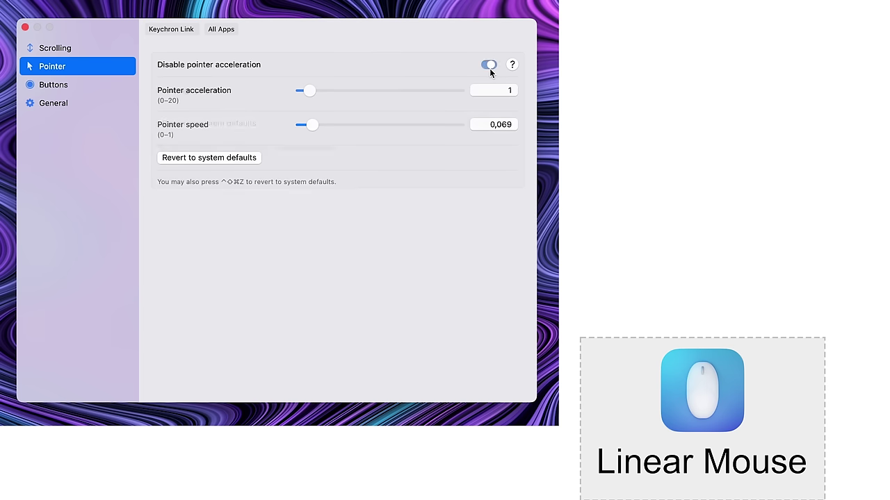
# Step: Disable pointer acceleration for the mouse in LinearMouse and bring up its scrolling settings
pyautogui.click(490, 66)
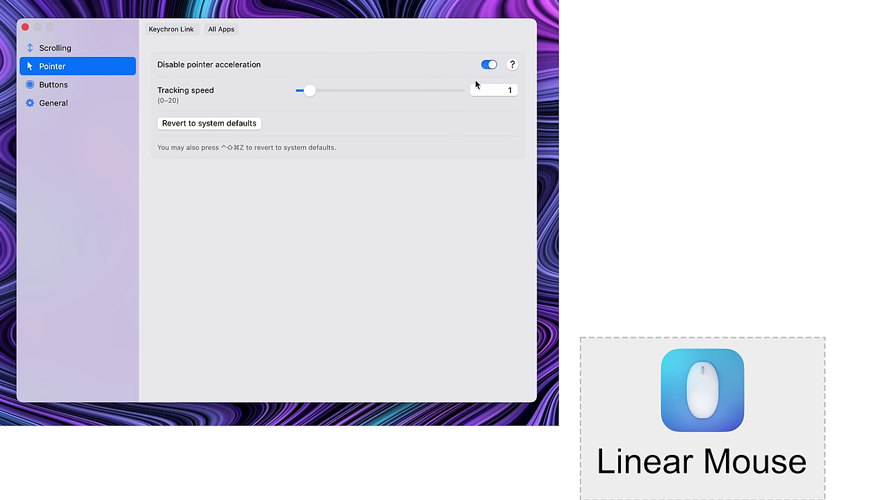
pyautogui.click(68, 50)
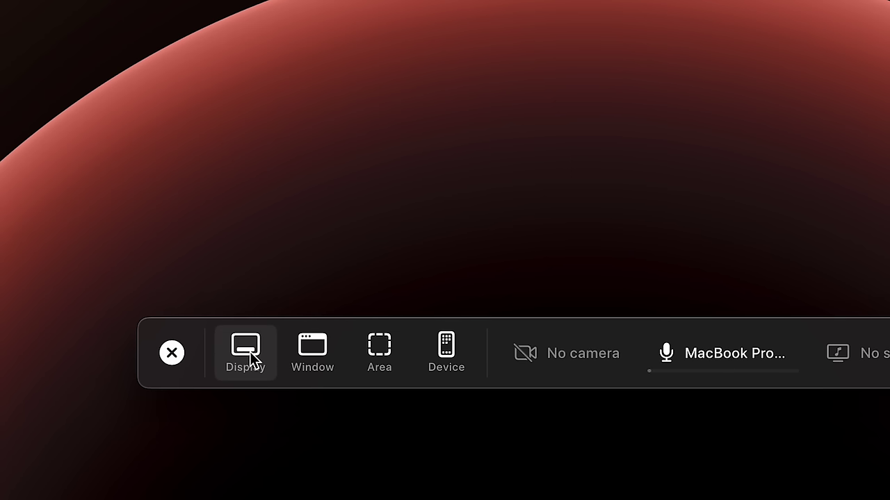
# Step: Choose the display as the source for the screen recording
pyautogui.click(249, 360)
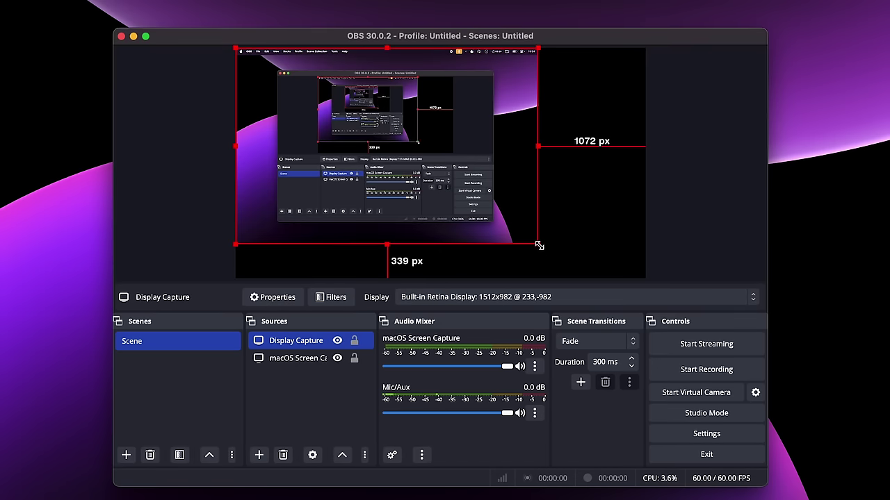
# Step: Enlarge the Display Capture source in OBS to fill the canvas
pyautogui.moveTo(540, 245); pyautogui.dragTo(645, 283)
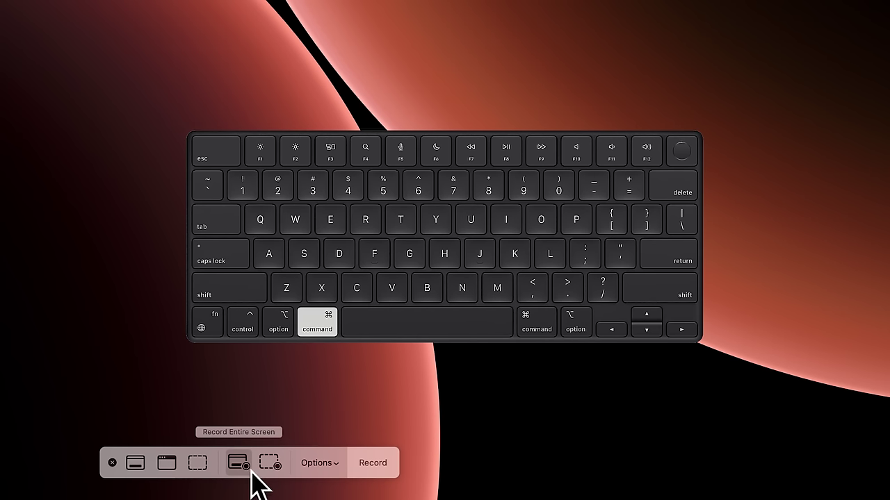
# Step: Bring up the macOS screen-recording controls and open the recording options
pyautogui.press('shift')
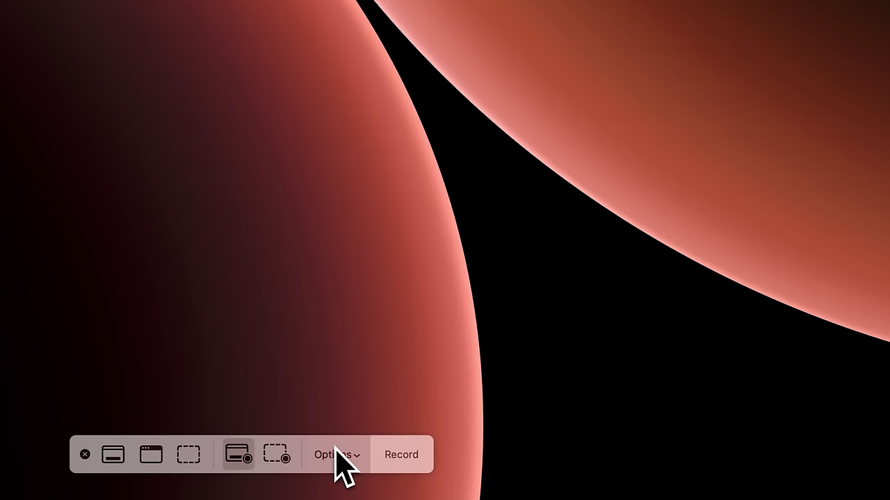
pyautogui.click(318, 462)
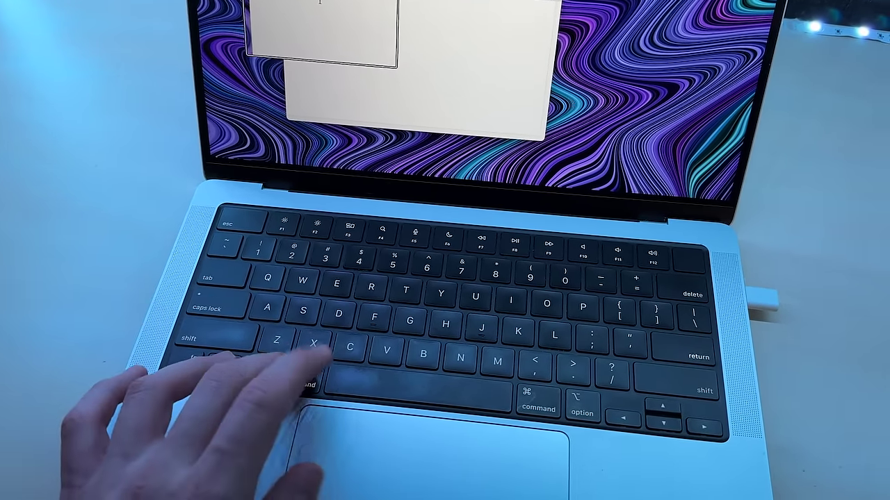
# Step: Open the macOS emoji picker, and enter the emoji shortcut /cow in the TextEdit document
pyautogui.press('ctrl+super+space')
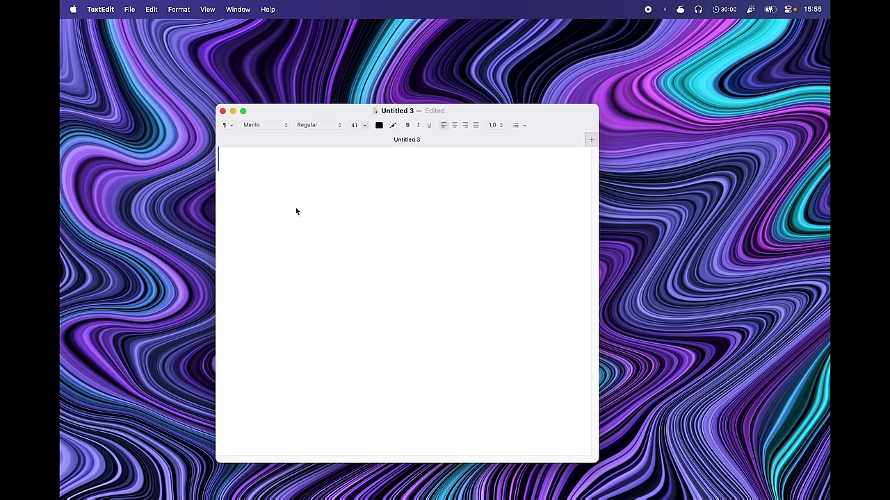
pyautogui.write('/cow')
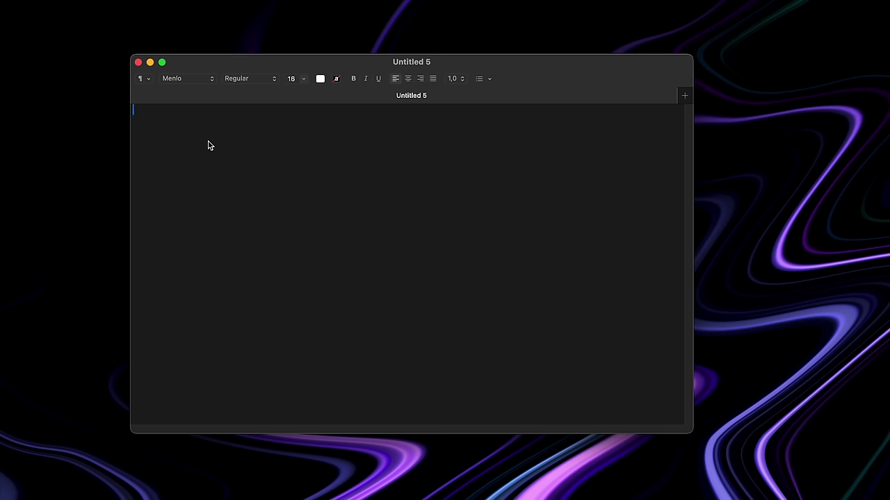
# Step: Insert the text "Never gonna give you up, never gonna let you down, never gonna turn around and hurt you." in the blank document
pyautogui.write('Never gonna give you up, never gonna let you down, never gonna turn around and hurt you.')
# Step: Launch Pure Paste through Alfred and create a new TextEdit document
pyautogui.hotkey('alt', 'space')
pyautogui.write('pure')
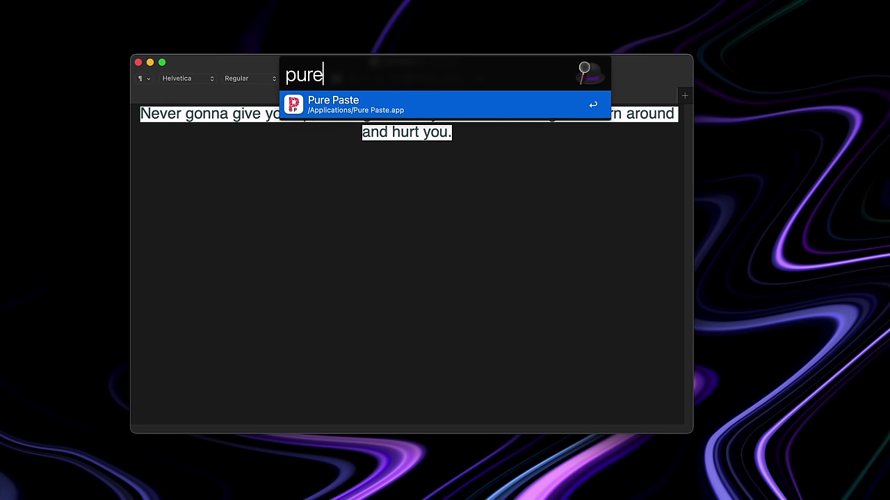
pyautogui.press('Return')
pyautogui.press('super+n')
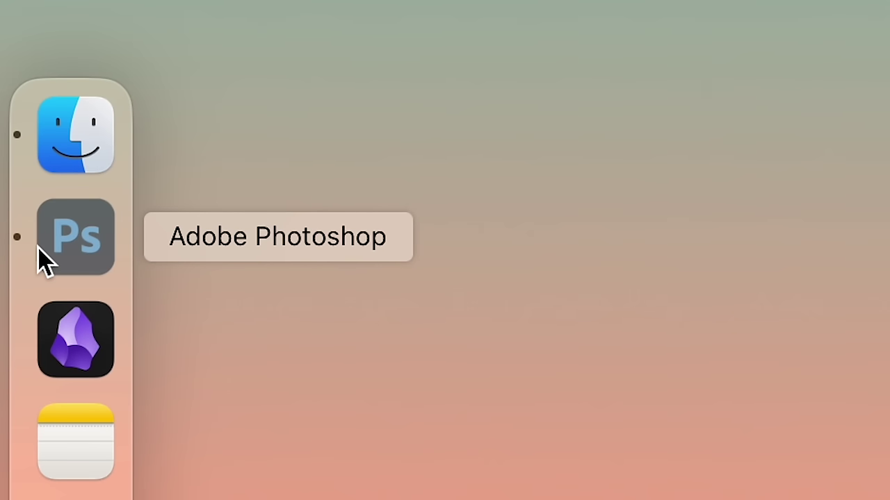
# Step: Switch to Adobe Photoshop and then to Adobe Premiere Pro
pyautogui.click(78, 247)
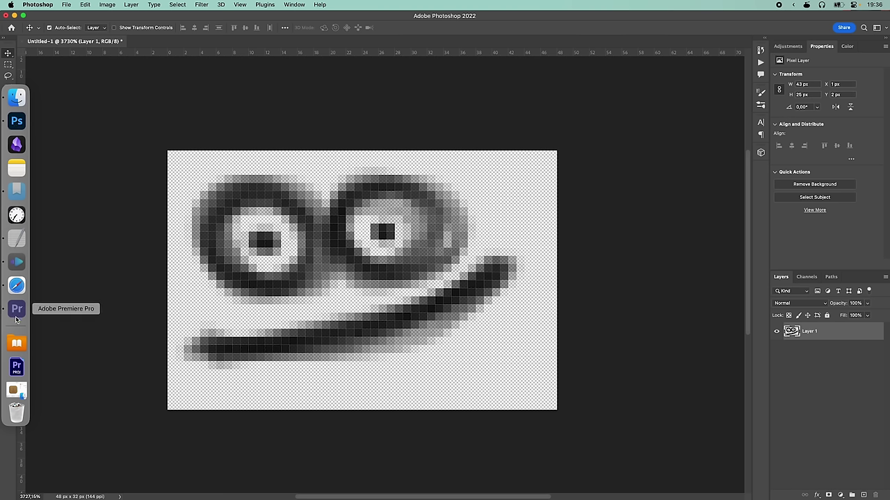
pyautogui.click(16, 310)
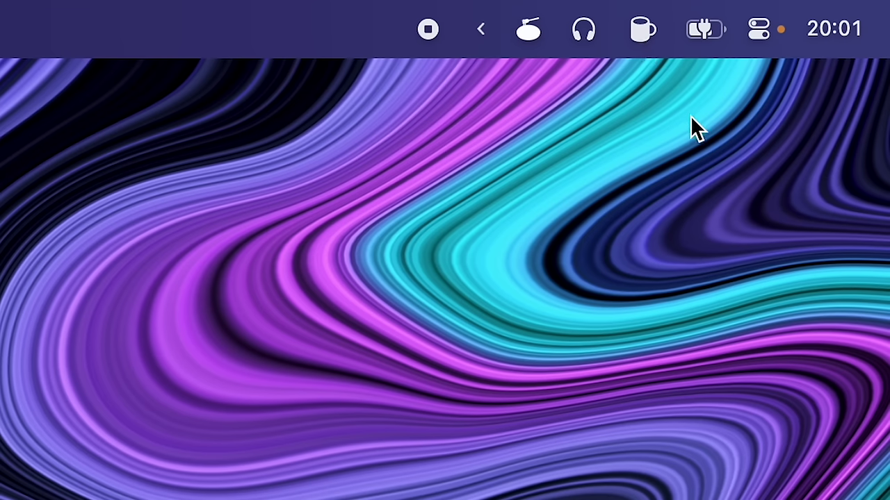
# Step: Toggle the keep-awake utility represented by the coffee mug
pyautogui.click(637, 38)
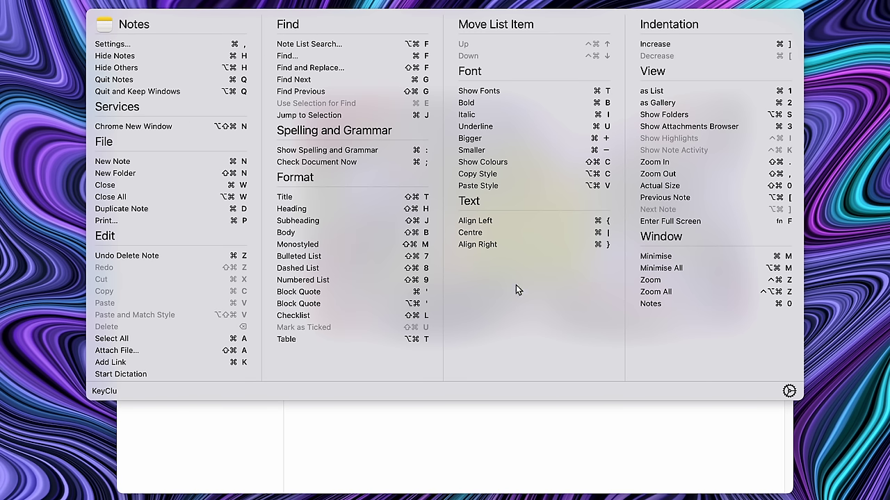
# Step: Search the commands and help topics in Notes for "quote"
pyautogui.click(318, 15)
pyautogui.write('quote')
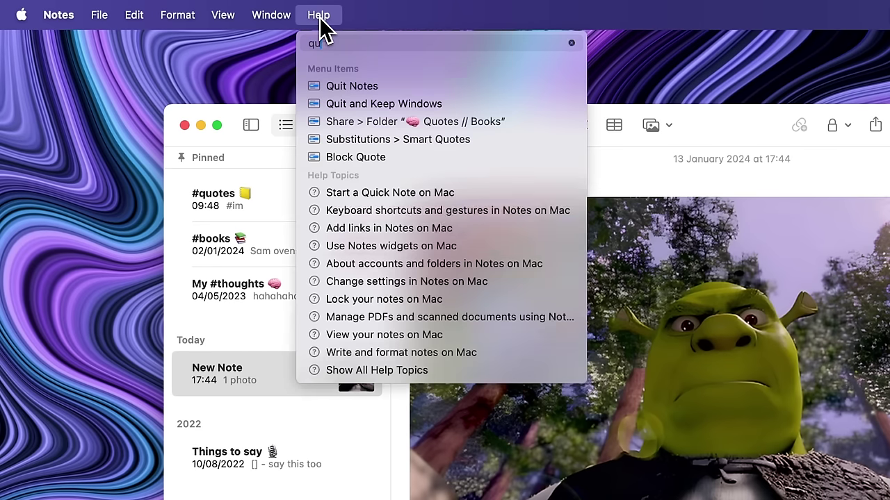
pyautogui.moveTo(361, 128)
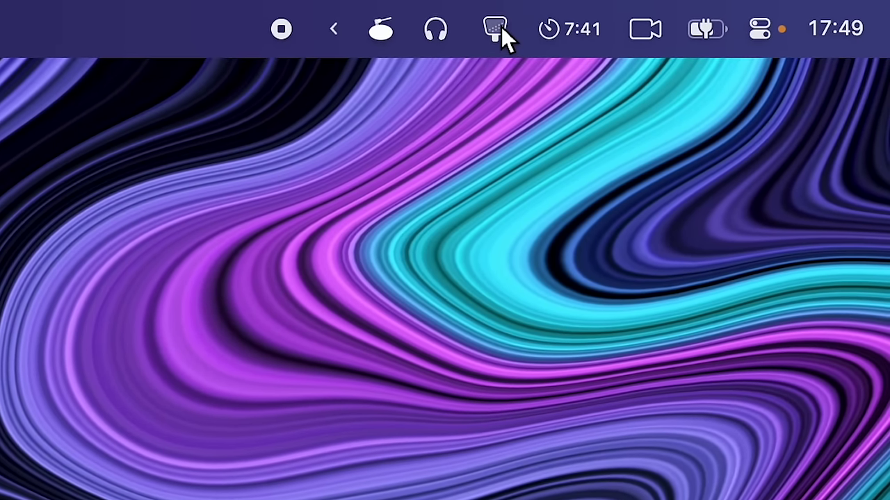
pyautogui.click(496, 27)
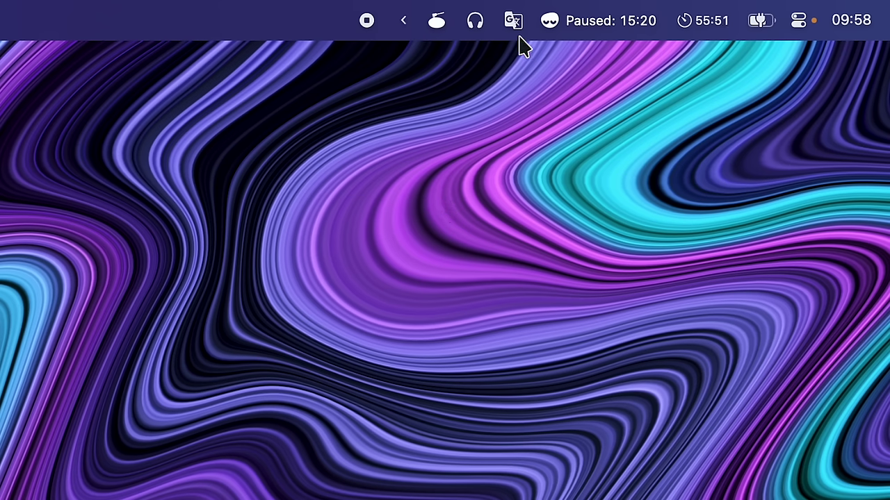
# Step: Open the Translator app's text translation view
pyautogui.click(513, 21)
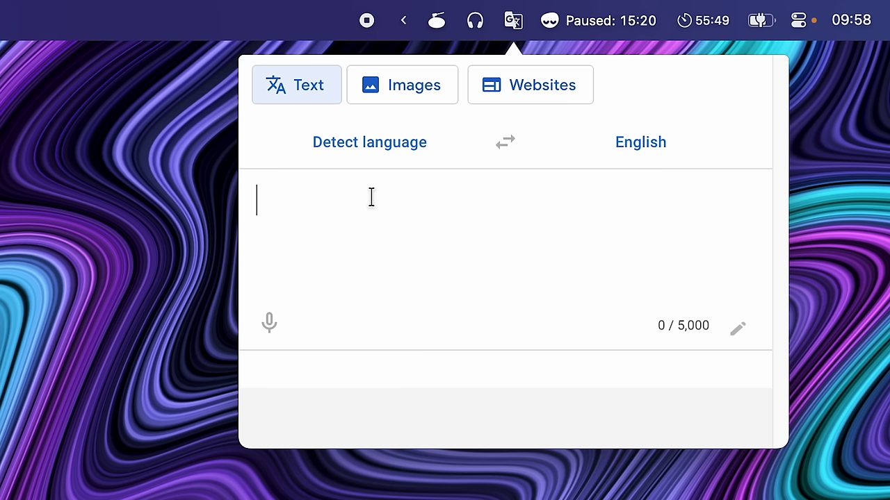
# Step: Load the Translator app into AppCleaner and remove it together with its related files
pyautogui.moveTo(278, 240); pyautogui.dragTo(634, 170)
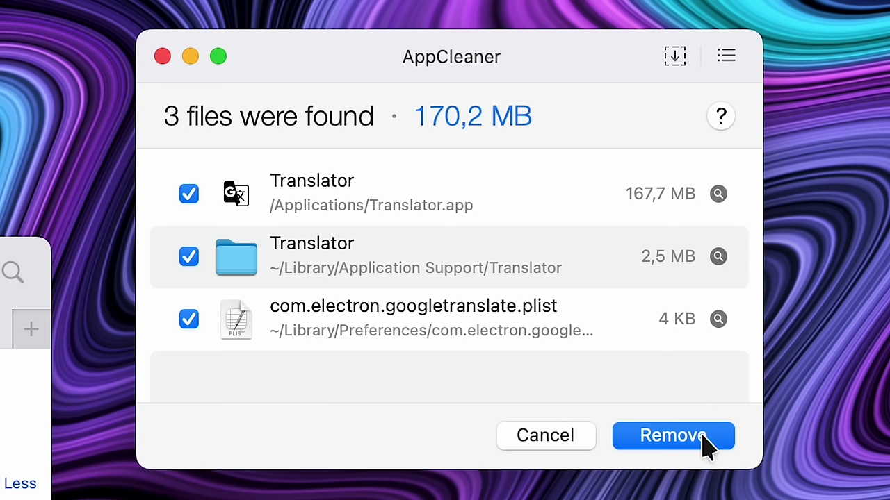
pyautogui.click(723, 252)
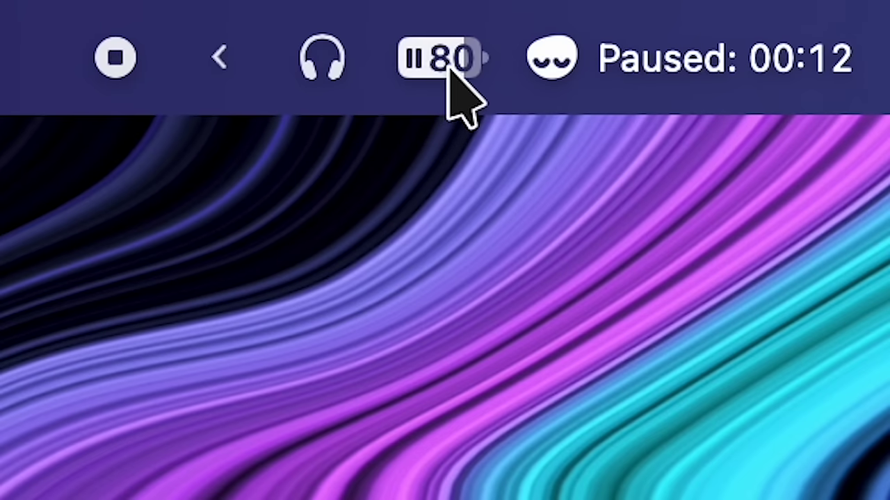
# Step: Open BatFi's battery details to check the charging mode, cycle count, temperature and health
pyautogui.click(444, 76)
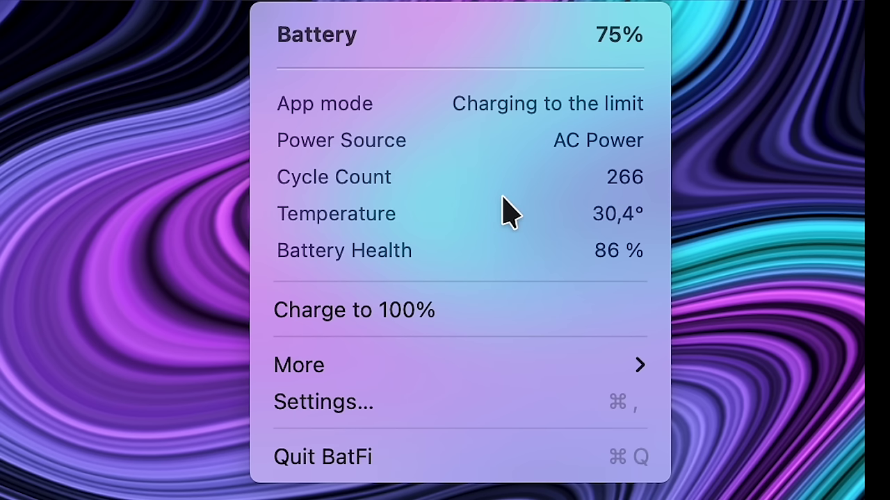
# Step: Highlight the Indicate animation line in manim demo.py and play the demo1 preview
pyautogui.moveTo(111, 276); pyautogui.dragTo(106, 276)
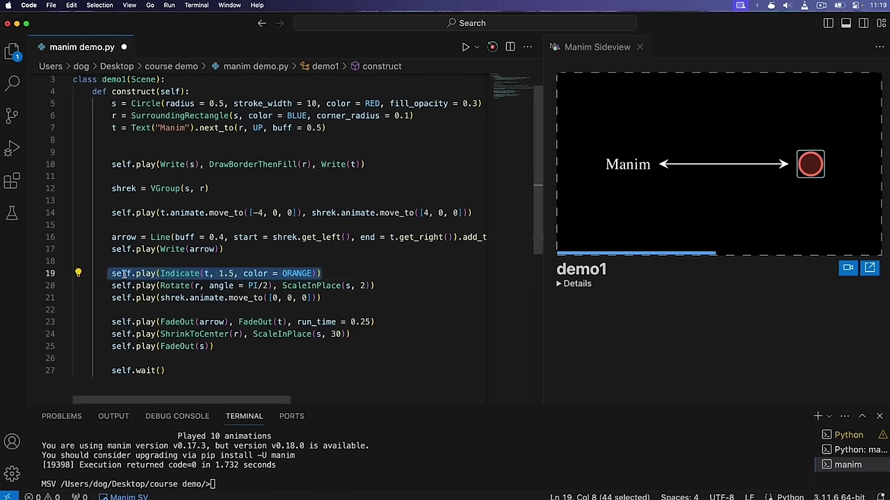
pyautogui.click(124, 274)
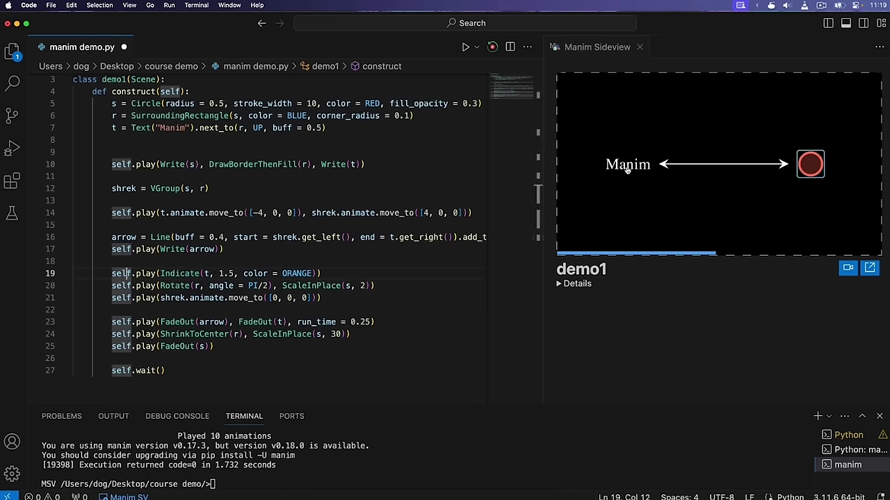
pyautogui.click(647, 196)
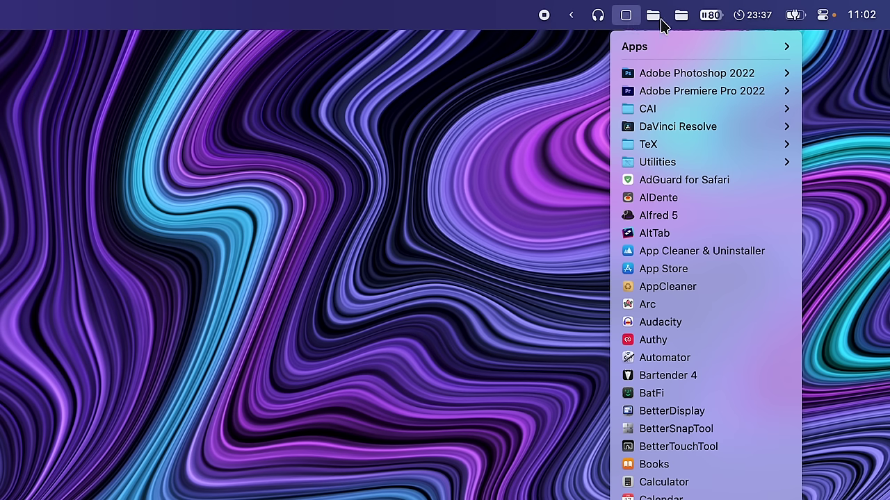
# Step: Browse the books folder and the 69 folder, and preview the ur mom.jpeg file with its available actions
pyautogui.click(658, 19)
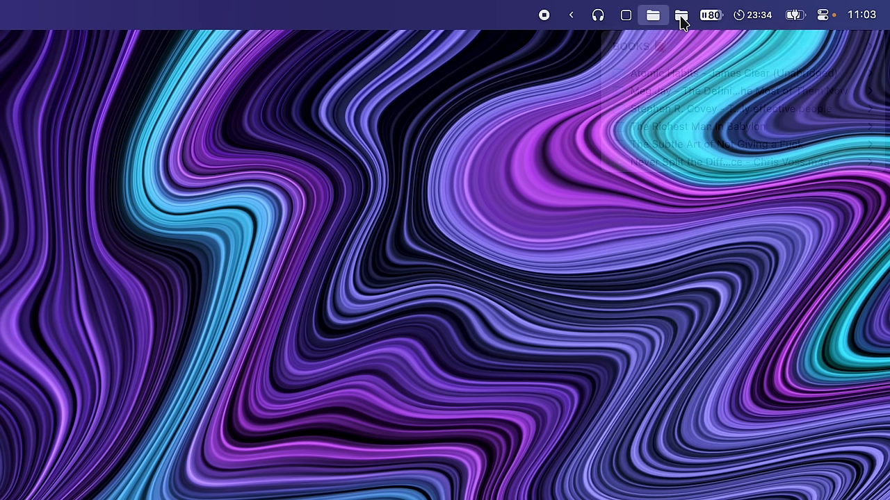
pyautogui.click(680, 21)
pyautogui.moveTo(700, 74)
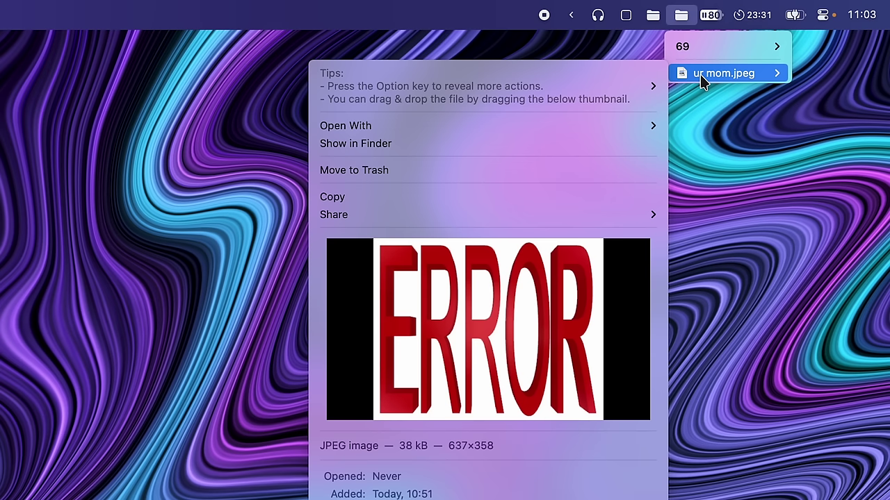
pyautogui.moveTo(433, 129)
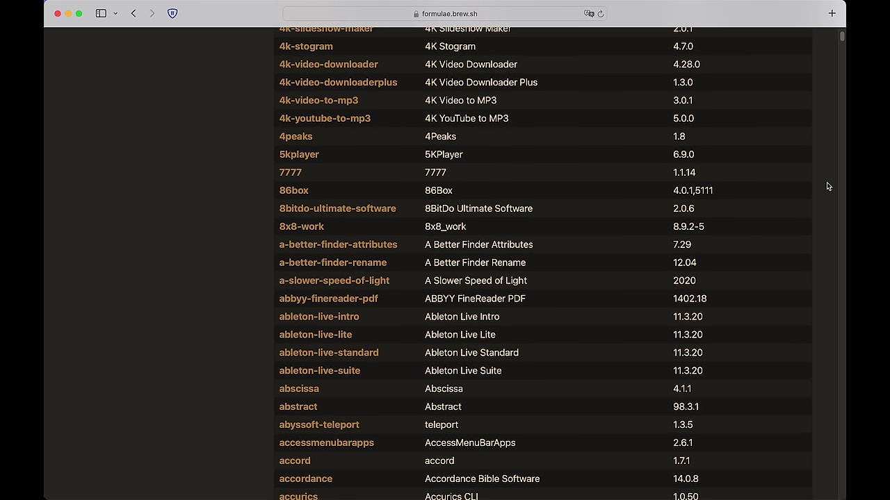
# Step: Browse the list of available Homebrew casks on formulae.brew.sh
pyautogui.scroll(-9, 827, 185)
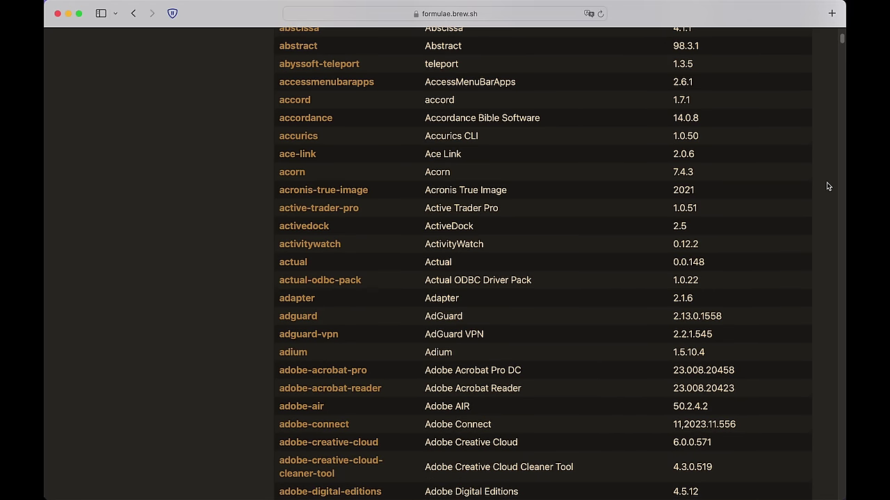
pyautogui.scroll(-5, 827, 187)
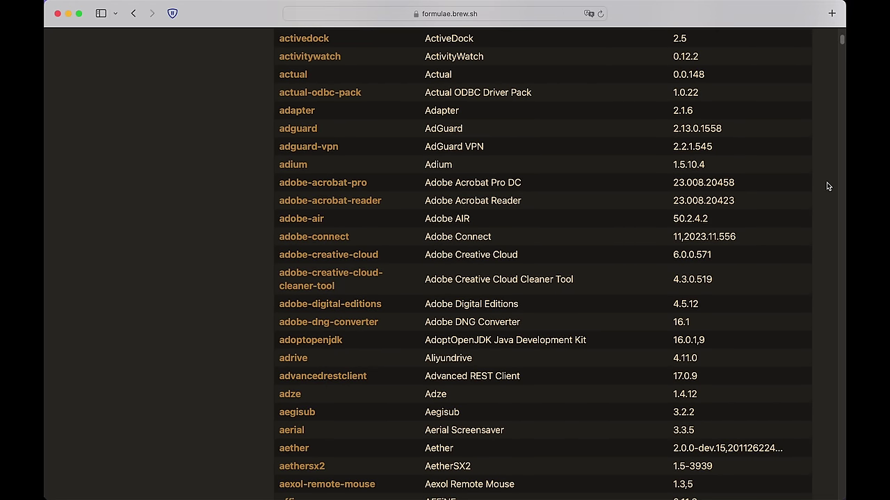
pyautogui.scroll(-6, 826, 182)
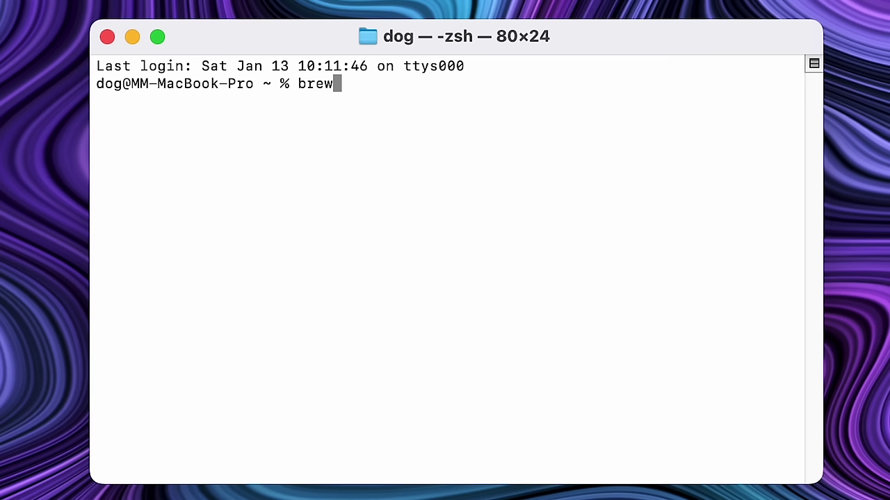
# Step: Install Raycast from Terminal with the command brew install --cask raycast
pyautogui.write('install --c')
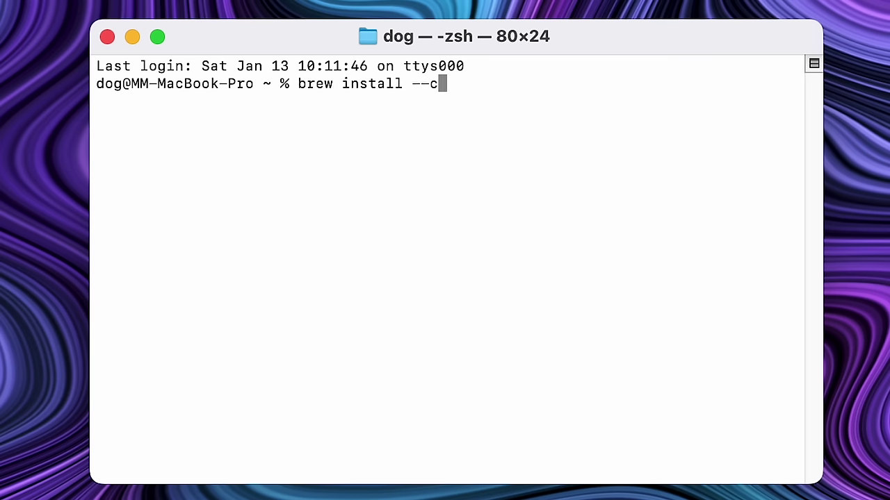
pyautogui.write('ask raycast')
pyautogui.press('Return')
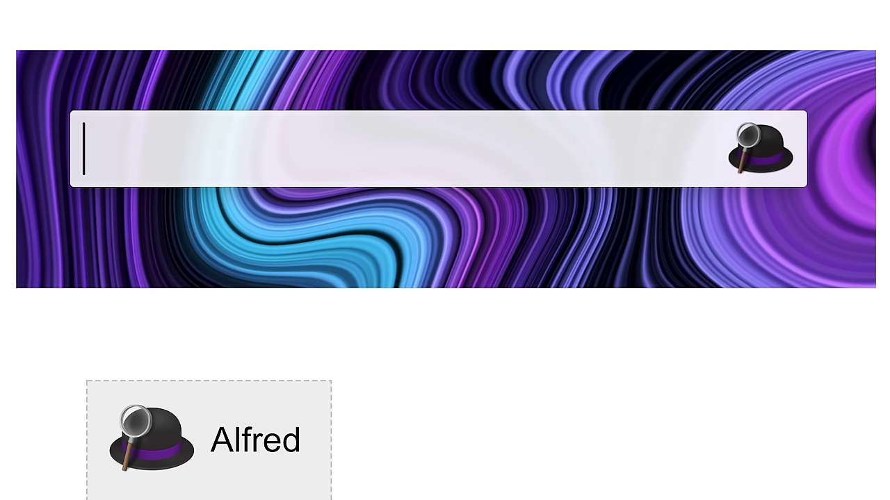
# Step: Calculate 17+70-18 with Alfred
pyautogui.write('17+70-18')
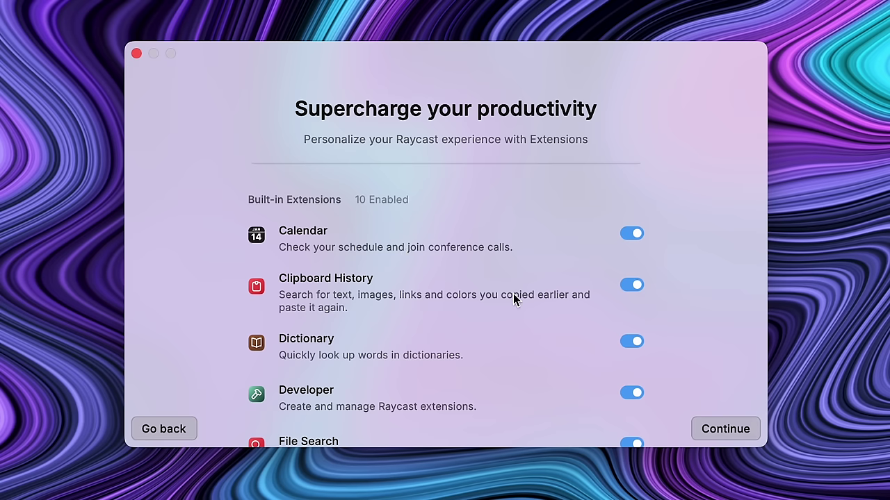
# Step: Review Raycast's built-in extensions and search its commands for right to find the window management options
pyautogui.scroll(-2, 522, 305)
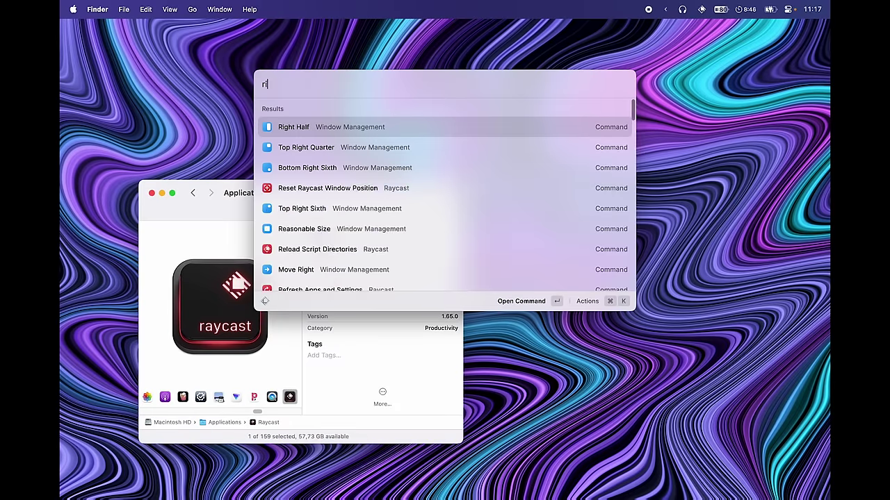
pyautogui.write('ight')
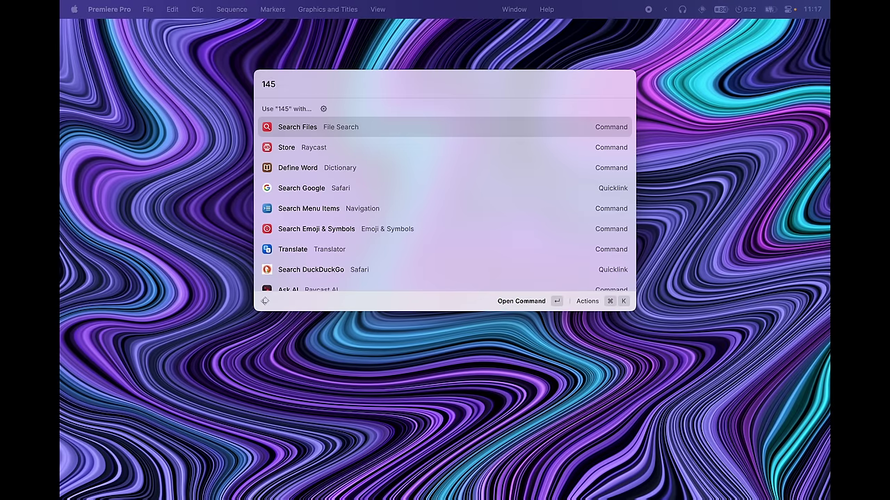
# Step: Look up the conversion of 145usd in Raycast and browse the extension library on raycast.com
pyautogui.write('usd')
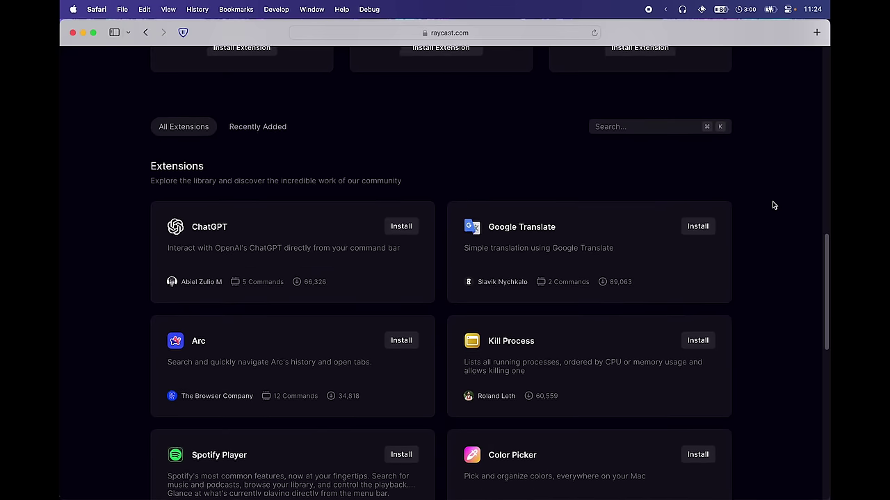
pyautogui.scroll(-2, 774, 205)
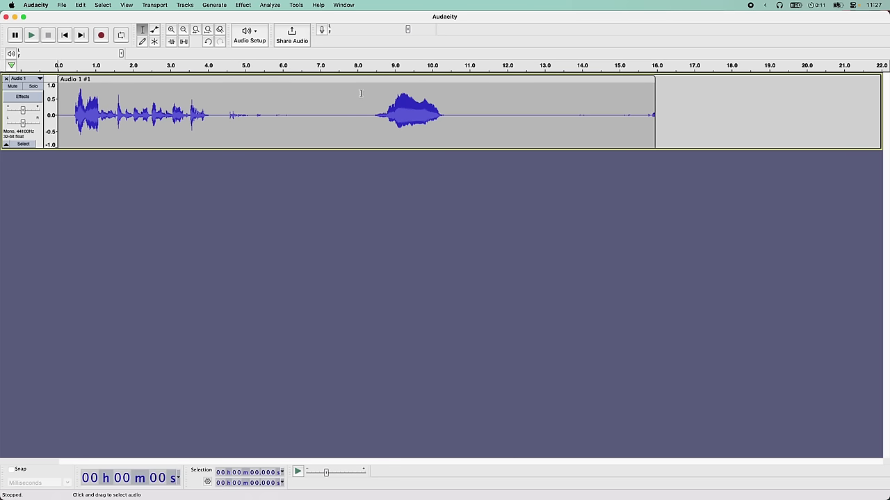
# Step: Switch to Audacity and play the Audio 1 recording from about the 8-second mark
pyautogui.click(360, 94)
pyautogui.press('space')
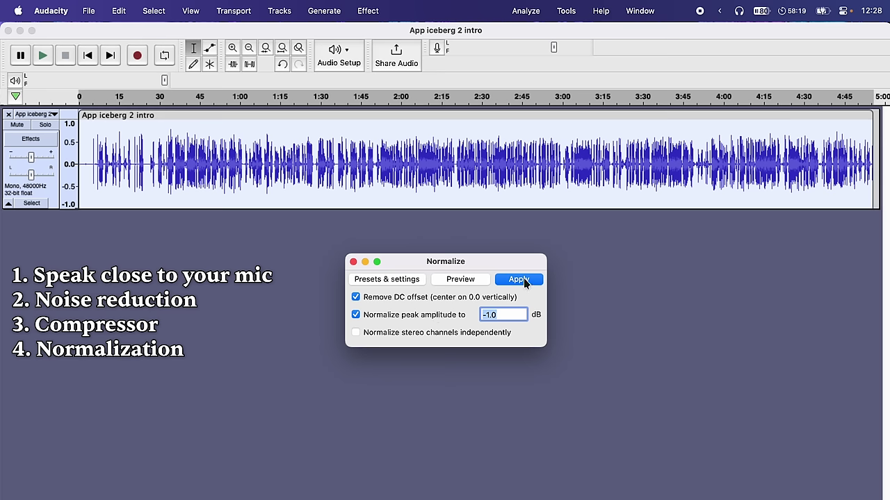
# Step: Normalize the App iceberg 2 intro track to a -1.0 dB peak with DC offset removal, and play it from about 30 seconds
pyautogui.click(525, 281)
pyautogui.click(525, 281)
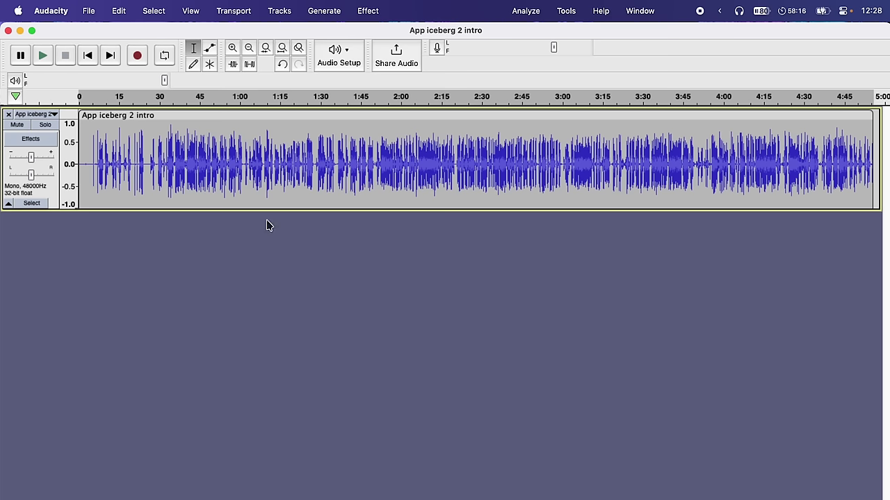
pyautogui.click(158, 161)
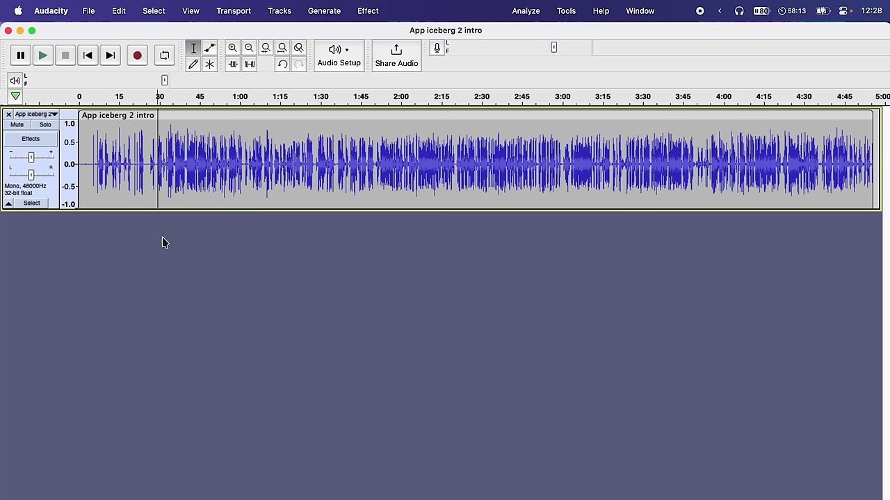
pyautogui.press('space')
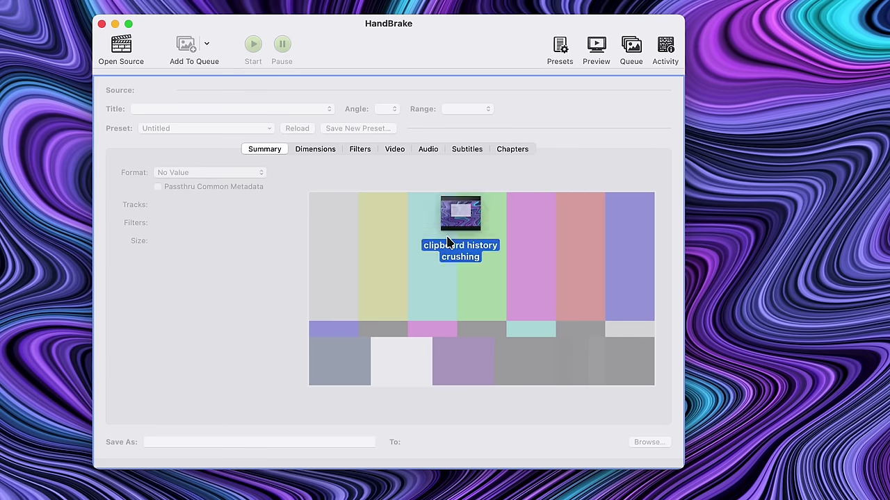
# Step: Load the clipboard history crushing video into HandBrake and choose the Social 50 MB 10 Minutes 480p30 preset
pyautogui.moveTo(460, 252); pyautogui.dragTo(259, 276)
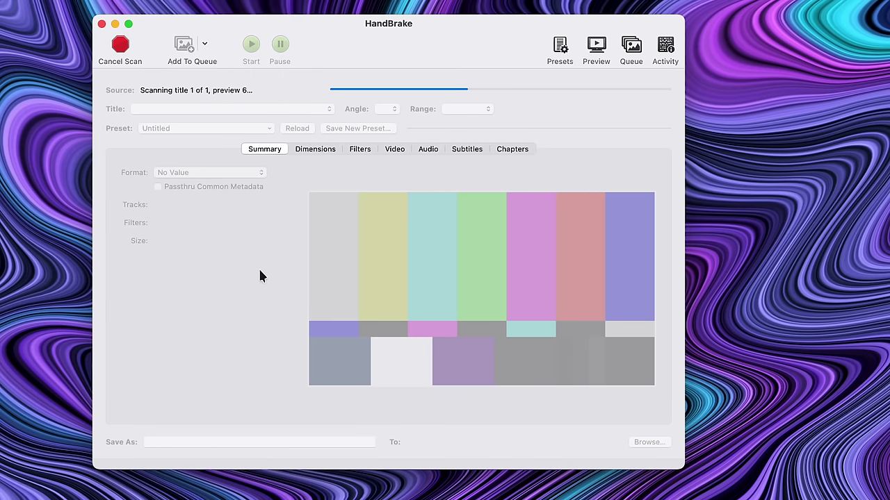
pyautogui.click(229, 128)
pyautogui.moveTo(261, 164)
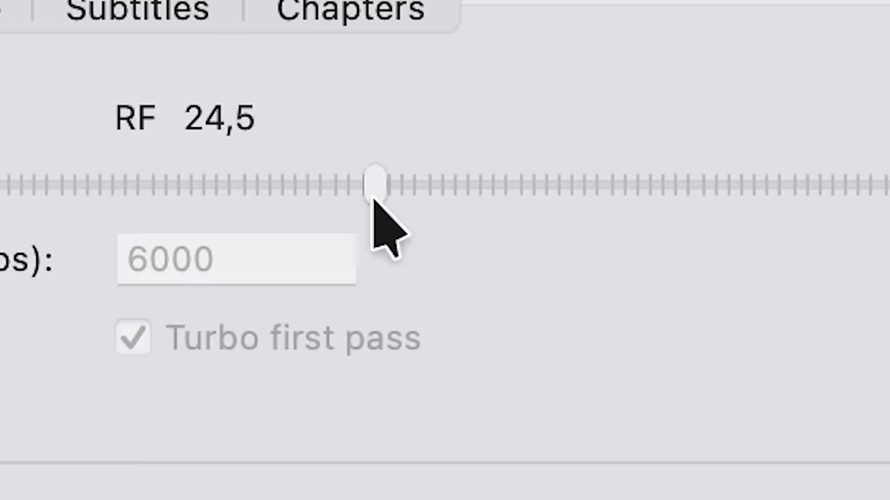
# Step: Set the video's constant quality to about RF 24.5 and start the encode
pyautogui.moveTo(518, 187); pyautogui.dragTo(379, 192)
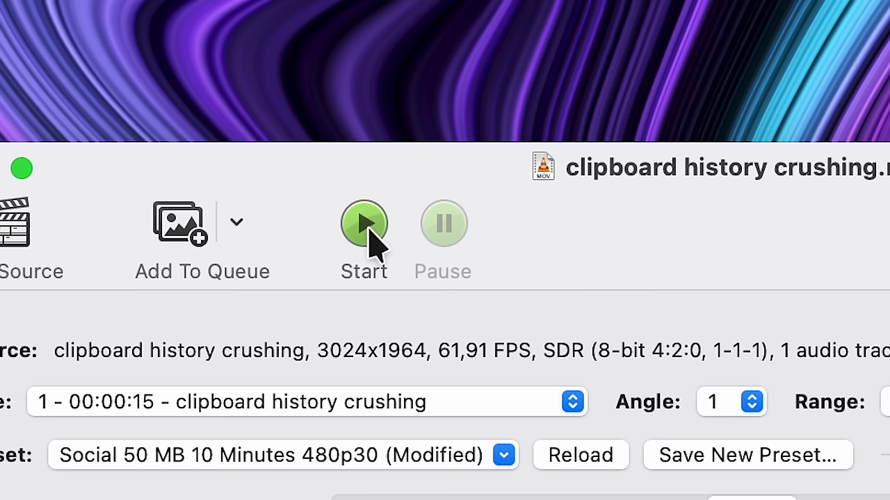
pyautogui.click(367, 230)
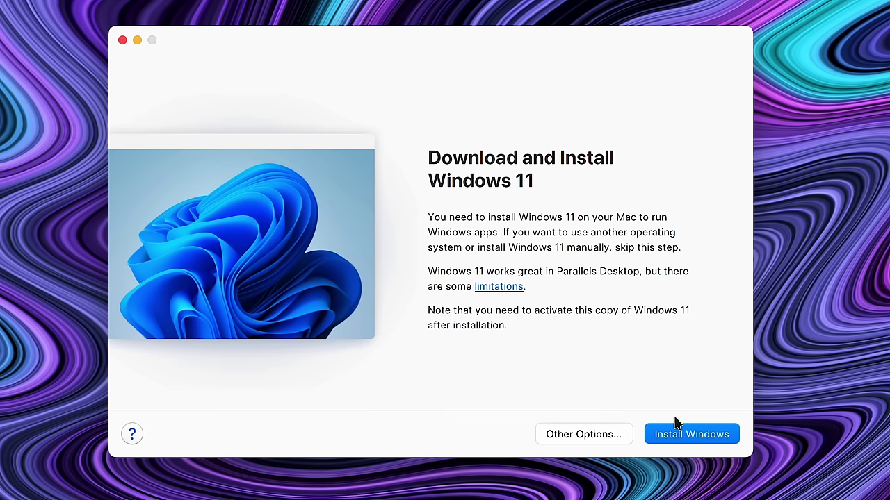
# Step: Install Windows 11 through Parallels Desktop and widen the Edge browser window inside it
pyautogui.click(688, 434)
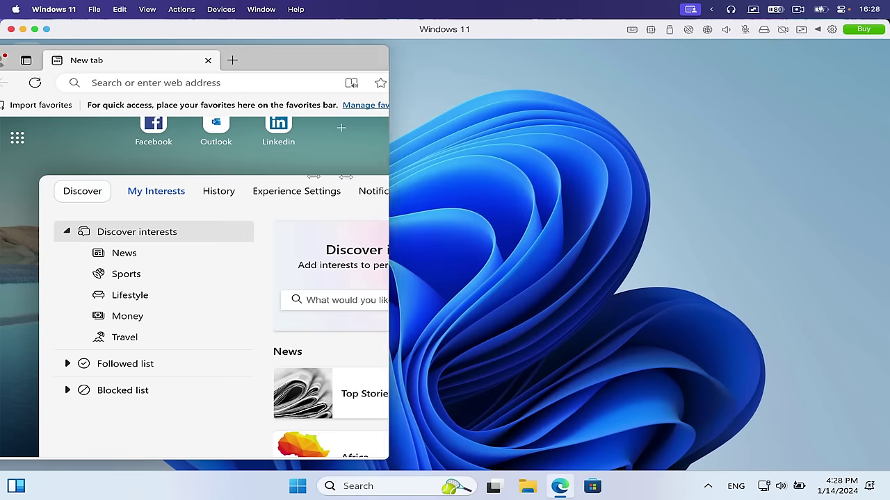
pyautogui.moveTo(387, 181); pyautogui.dragTo(441, 182)
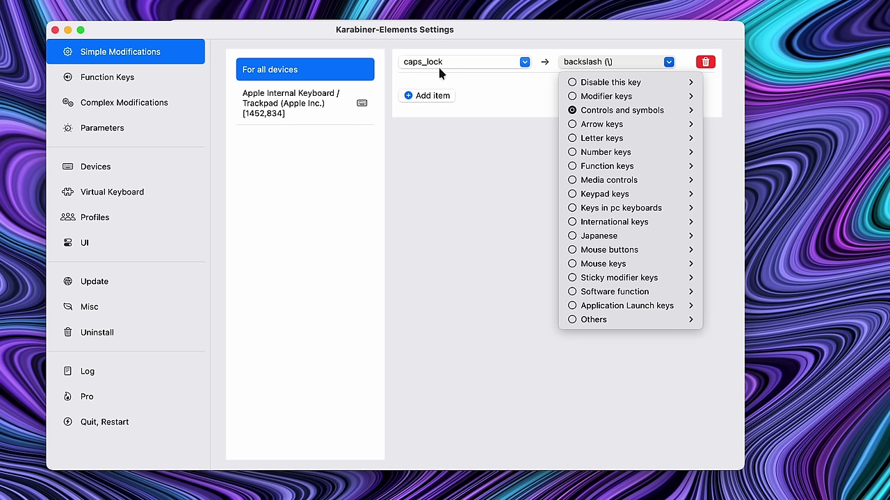
# Step: In Karabiner-Elements, examine the controls and symbols targets for caps_lock and select the whole f6 to command + h rule code
pyautogui.moveTo(625, 110)
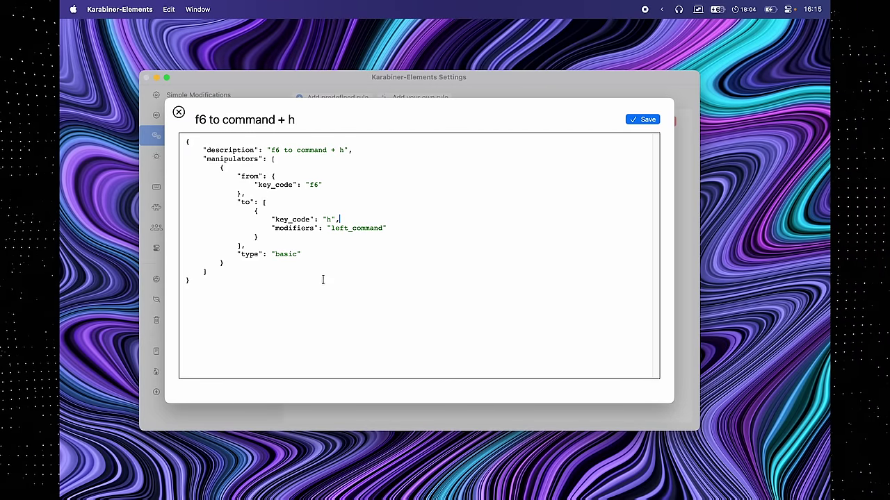
pyautogui.moveTo(297, 290); pyautogui.dragTo(148, 134)
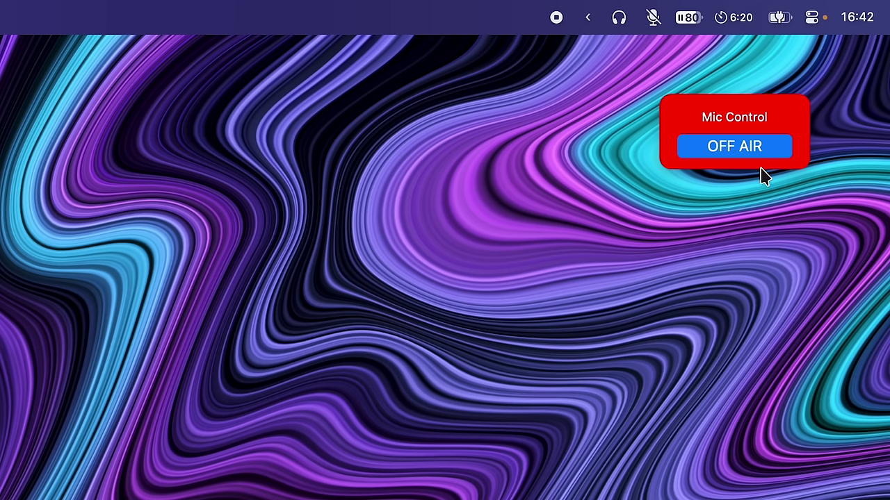
# Step: Toggle the microphone with the mute utilities and set Mic Control's mute shortcut to Shift+Command+M
pyautogui.click(769, 162)
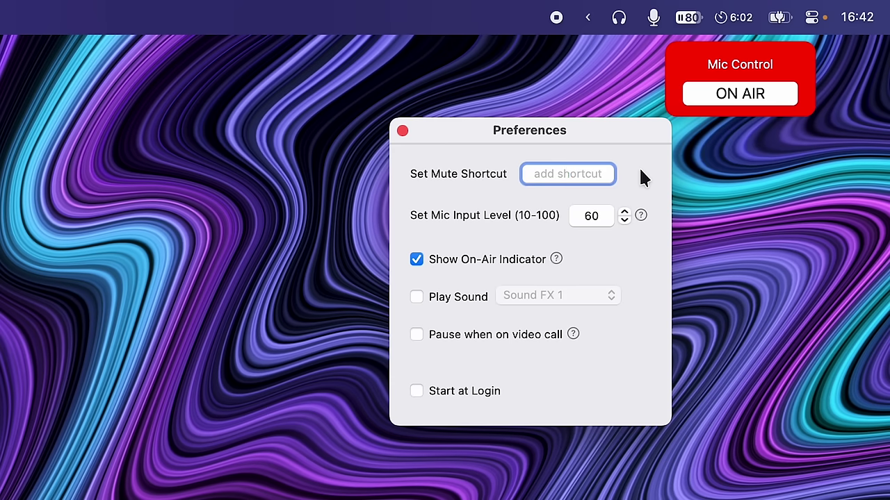
pyautogui.press('super+shift+m')
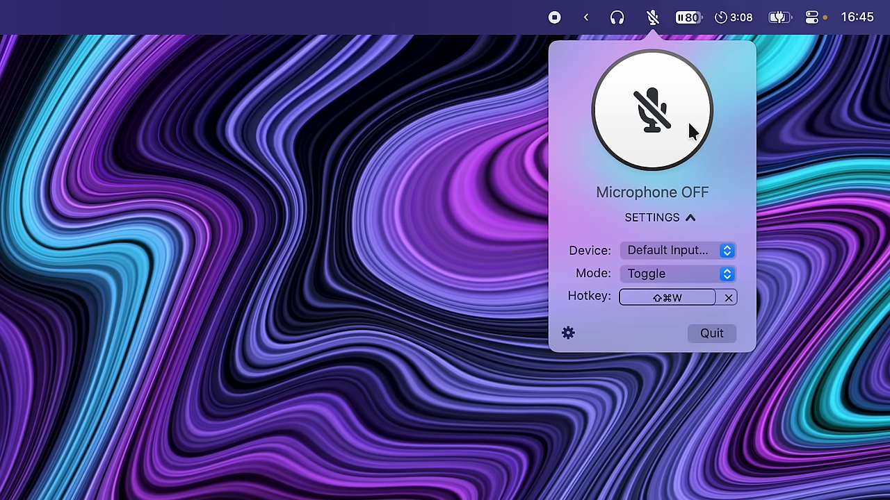
pyautogui.click(684, 116)
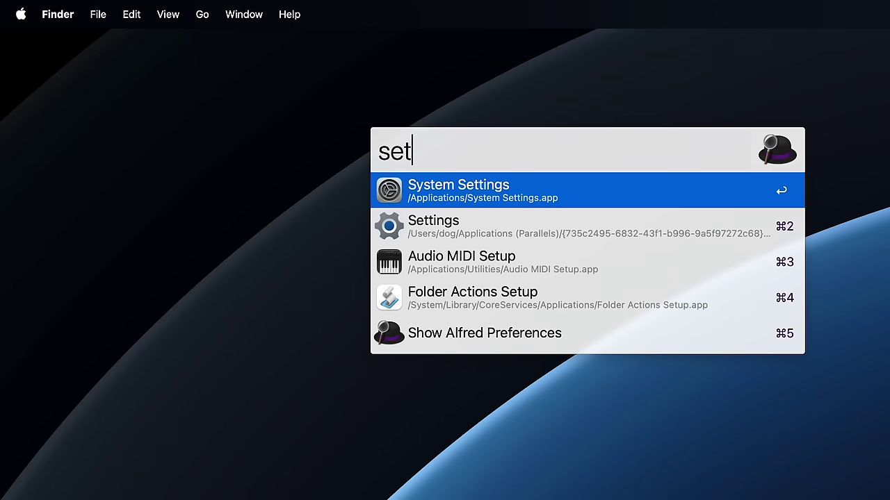
# Step: Open the Battery section of System Settings and set Low Power Mode to Always
pyautogui.press('Return')
pyautogui.click(212, 486)
pyautogui.click(665, 127)
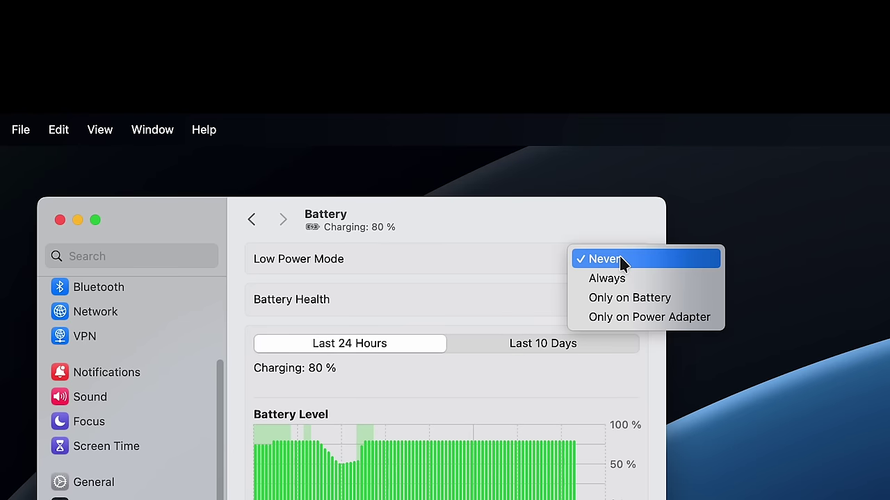
pyautogui.click(615, 278)
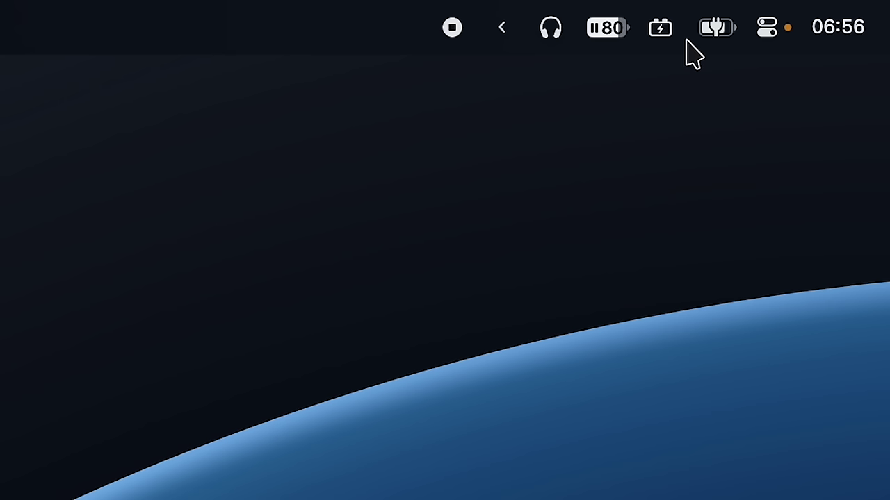
# Step: Switch the battery power mode with the quick-toggle utility, and switch it back again
pyautogui.click(660, 32)
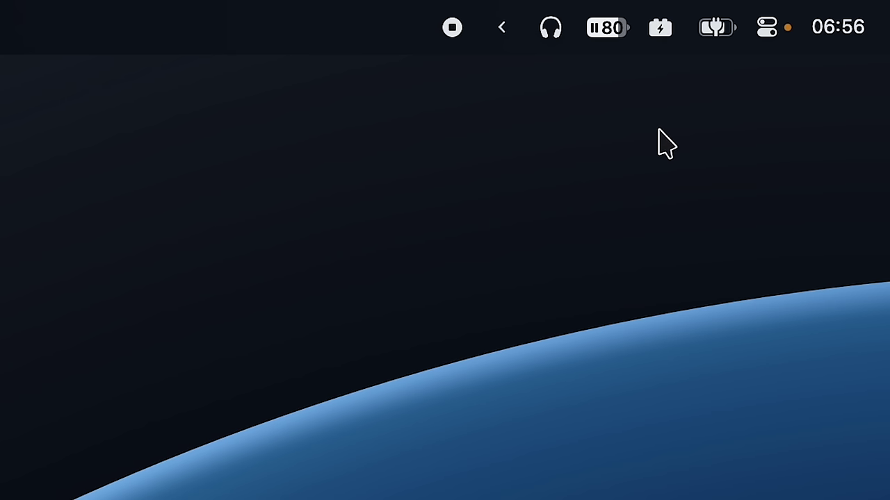
pyautogui.click(665, 25)
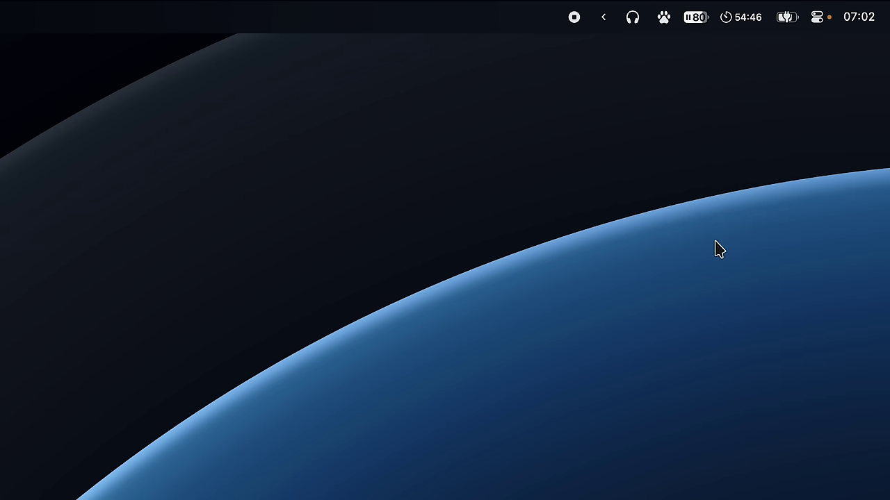
# Step: Open the paw utility and choose one of its options
pyautogui.click(671, 21)
pyautogui.click(716, 50)
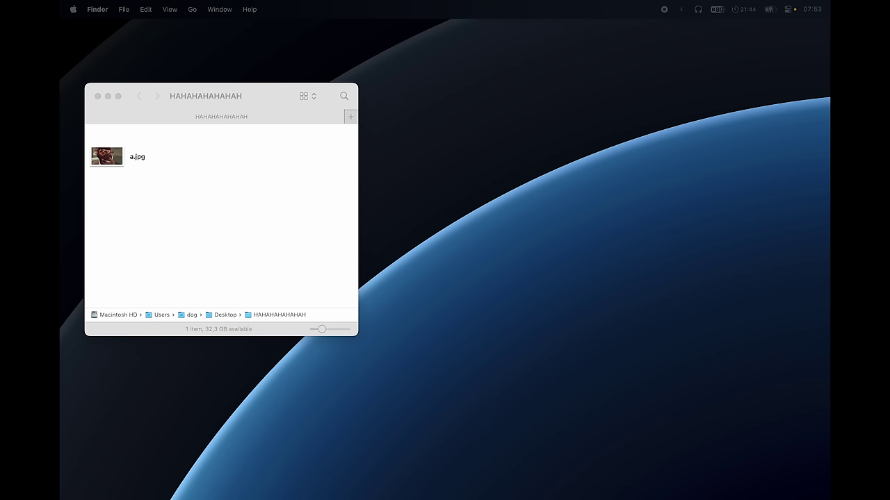
# Step: Move a.jpg from the HAHAHAHAHAHAH folder into the STOP READING MY FOLDER NAMES folder and enlarge its icon view
pyautogui.moveTo(521, 68); pyautogui.dragTo(527, 92)
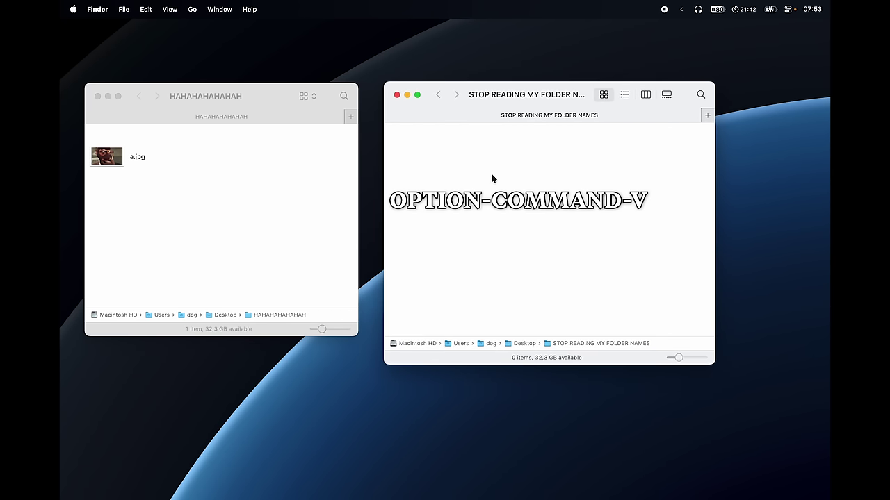
pyautogui.press('alt+super+v')
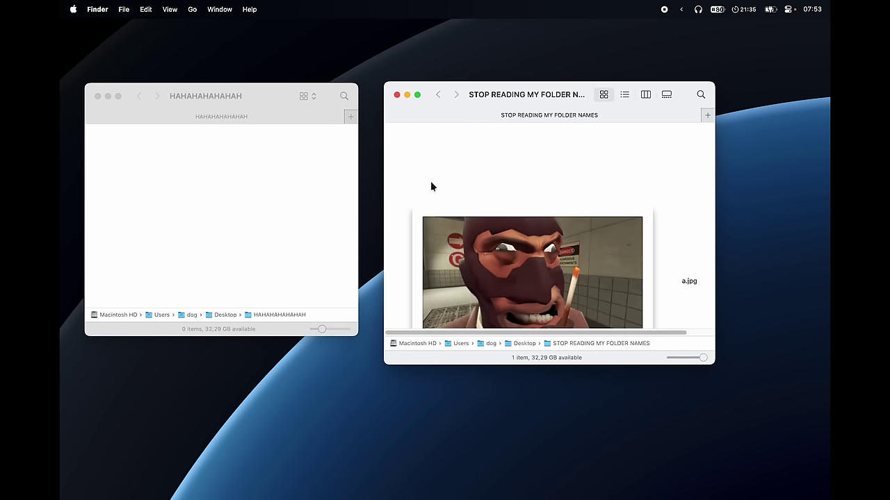
pyautogui.press('super+equal')
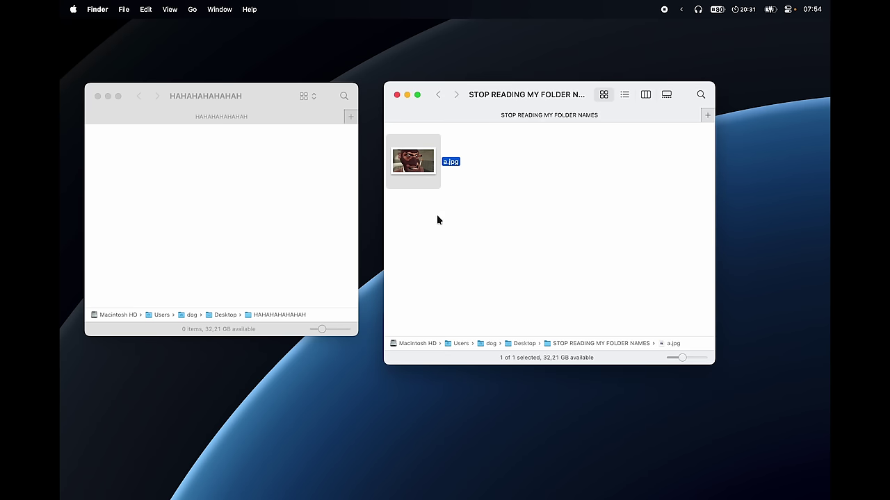
# Step: Move the copied a.jpg from STOP READING MY FOLDER NAMES back into the HAHAHAHAHAHAH folder
pyautogui.click(229, 195)
pyautogui.press('alt+super+v')
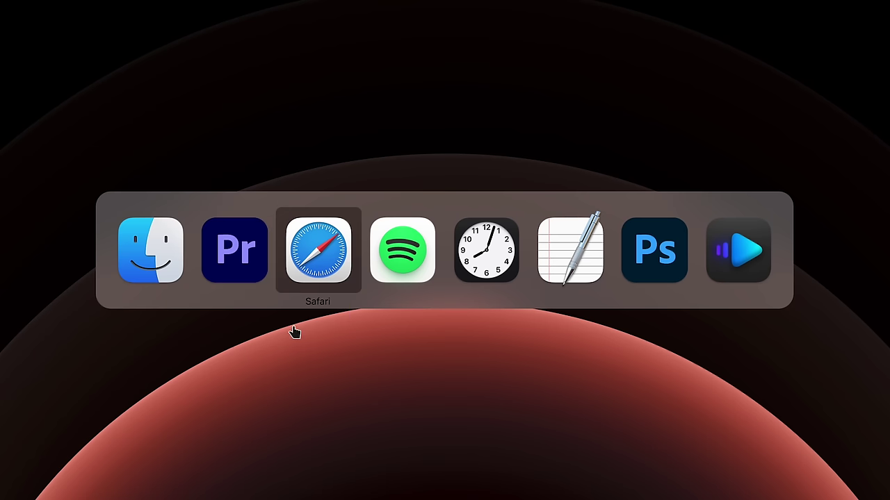
# Step: Cycle forward and backward through the open apps in the standard macOS app switcher
pyautogui.press('super+Tab')
pyautogui.press('super+Tab')
pyautogui.press('super+Tab')
pyautogui.press('super+Tab')
pyautogui.press('super+shift+Tab')
pyautogui.press('super+shift+Tab')
pyautogui.press('super+shift+Tab')
pyautogui.press('super+Tab')
pyautogui.press('super+Tab')
pyautogui.press('super+Tab')
pyautogui.press('super+Tab')
pyautogui.press('super+Tab')
pyautogui.press('super+Tab')
pyautogui.press('super+Tab')
pyautogui.press('super+Tab')
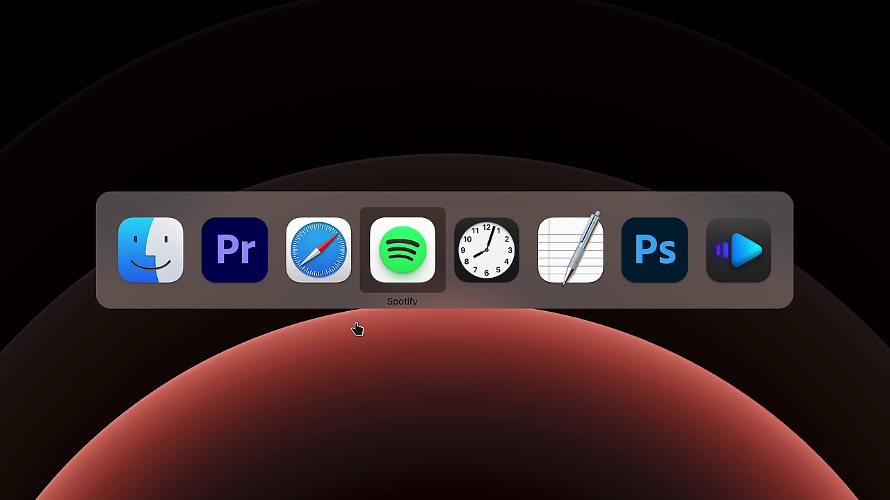
pyautogui.press('super+Tab')
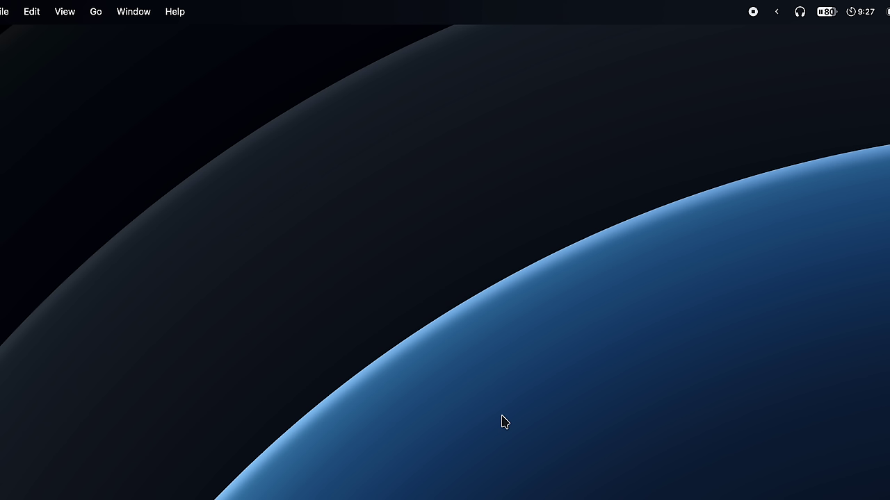
# Step: Cycle forward and backward through the open apps in the vertical text-list window switcher
pyautogui.press('super+Tab')
pyautogui.press('super+Tab')
pyautogui.press('super+Tab')
pyautogui.press('super+Tab')
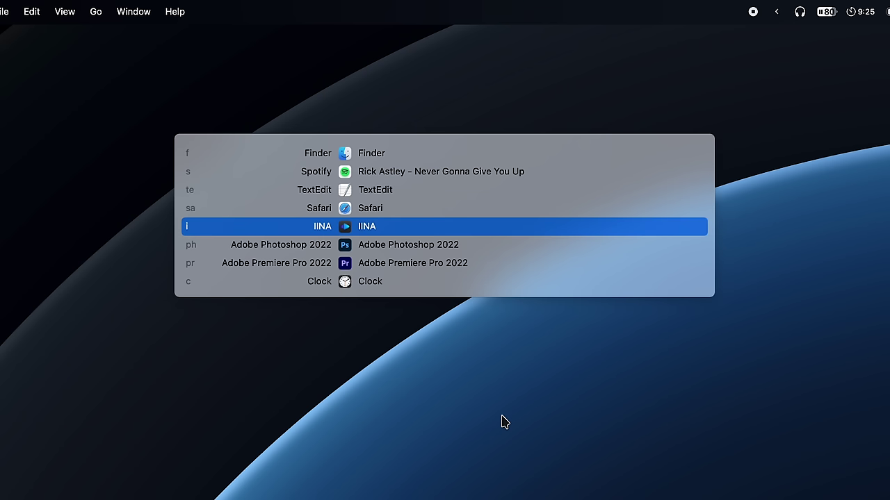
pyautogui.press('super+Tab')
pyautogui.press('super+Tab')
pyautogui.press('super+shift+Tab')
pyautogui.press('super+shift+Tab')
pyautogui.press('super+shift+Tab')
pyautogui.press('super+shift+Tab')
pyautogui.press('super+shift+Tab')
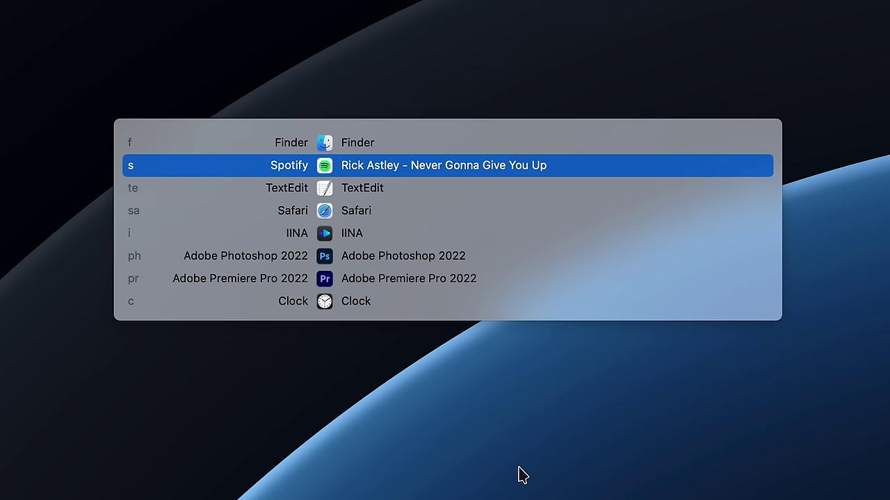
pyautogui.press('super+Tab')
pyautogui.press('super+Tab')
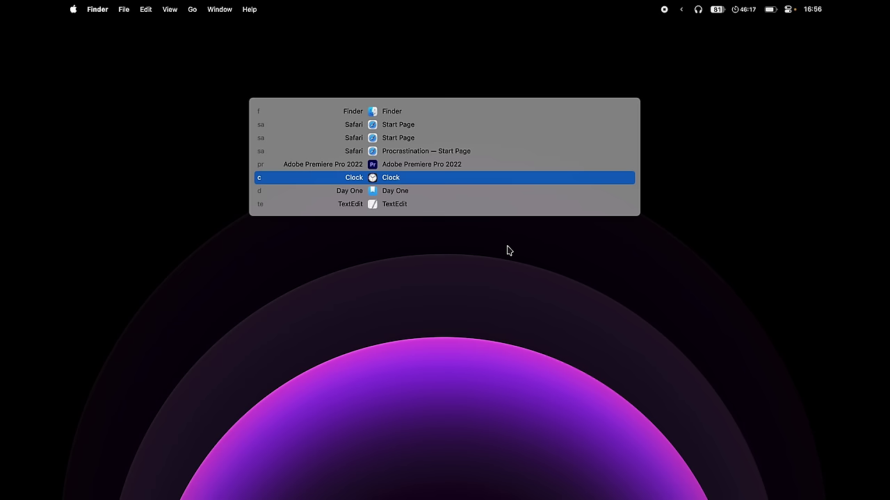
# Step: Move the window switcher's selection up five entries and back down five entries
pyautogui.press('Up')
pyautogui.press('Up')
pyautogui.press('Up')
pyautogui.press('Up')
pyautogui.press('Up')
pyautogui.press('Down')
pyautogui.press('Down')
pyautogui.press('Down')
pyautogui.press('Down')
pyautogui.press('Down')
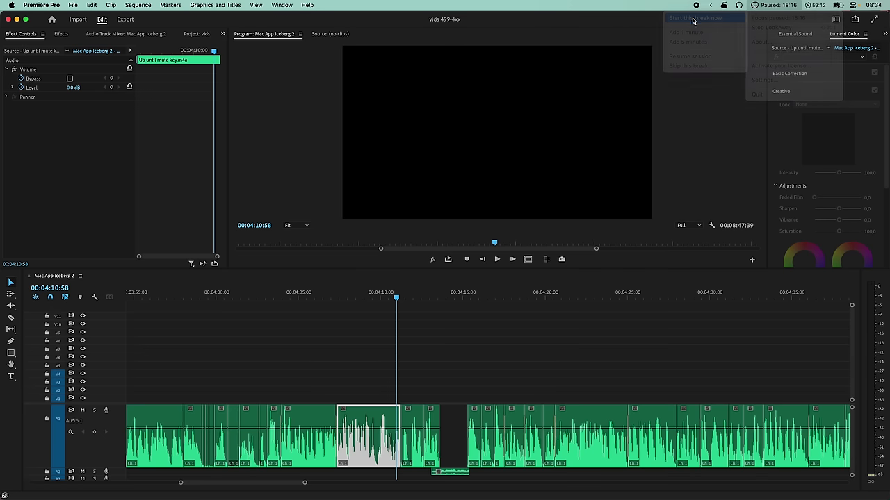
# Step: Start the scheduled break immediately from the break timer while Premiere Pro is open
pyautogui.click(764, 41)
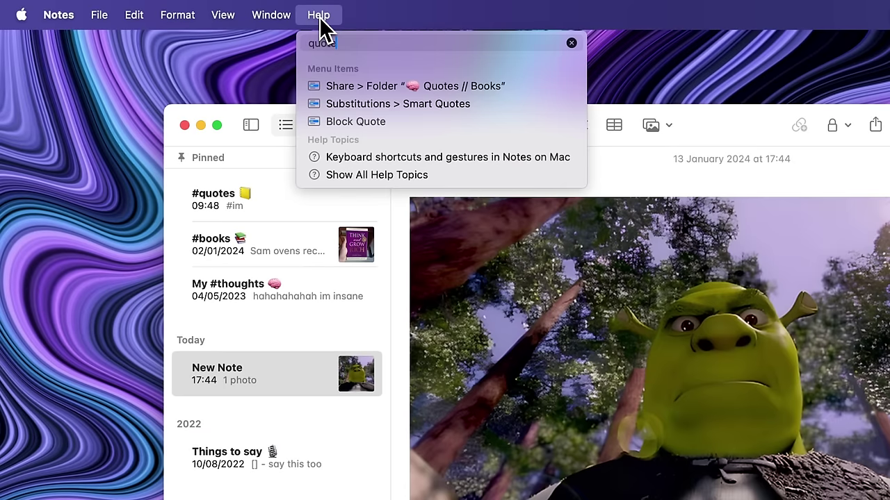
# Step: Search Safari's commands for "new tab group" and run New Empty Tab Group
pyautogui.moveTo(361, 129)
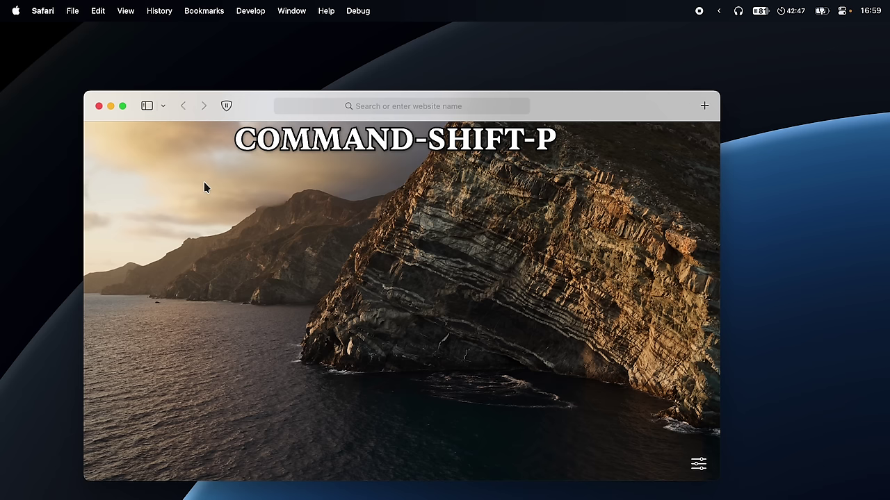
pyautogui.press('super+shift+p')
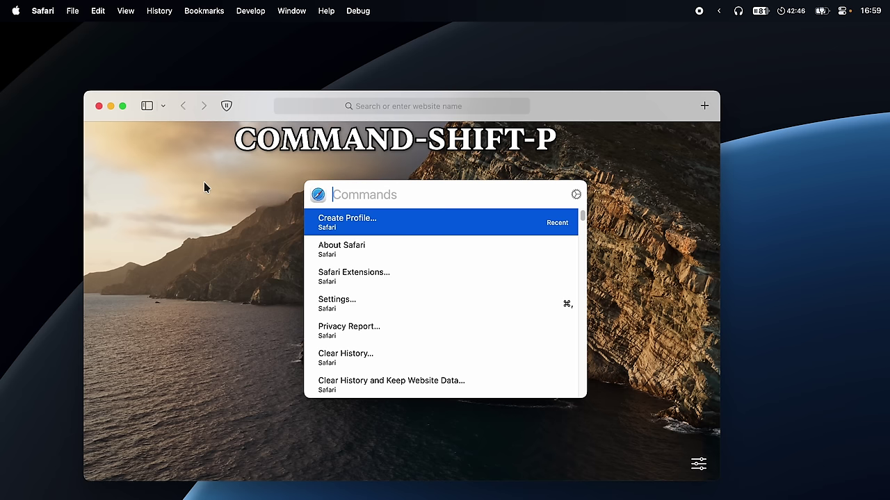
pyautogui.write('new tab group')
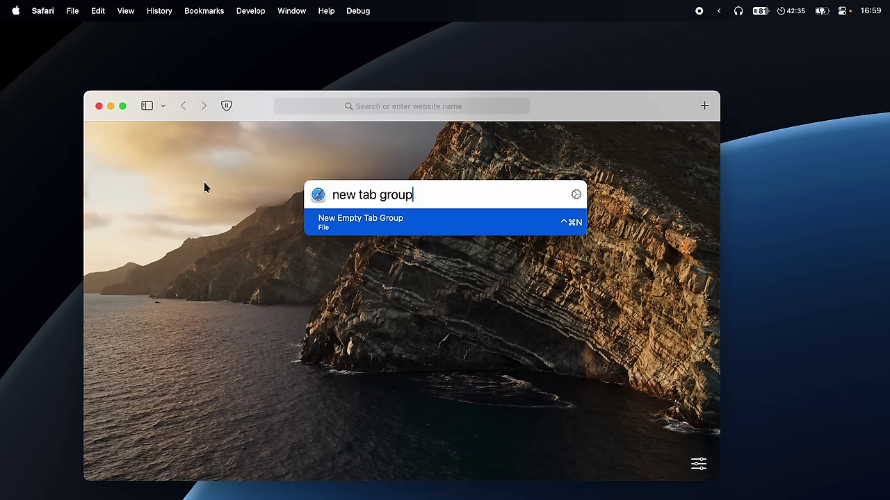
pyautogui.press('Return')
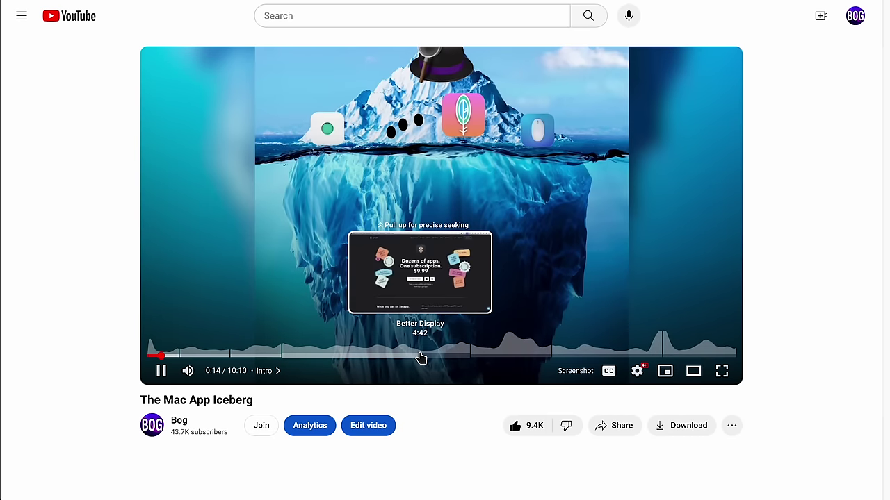
# Step: Skip The Mac App Iceberg video on YouTube to 4:42 in the Better Display chapter
pyautogui.click(421, 356)
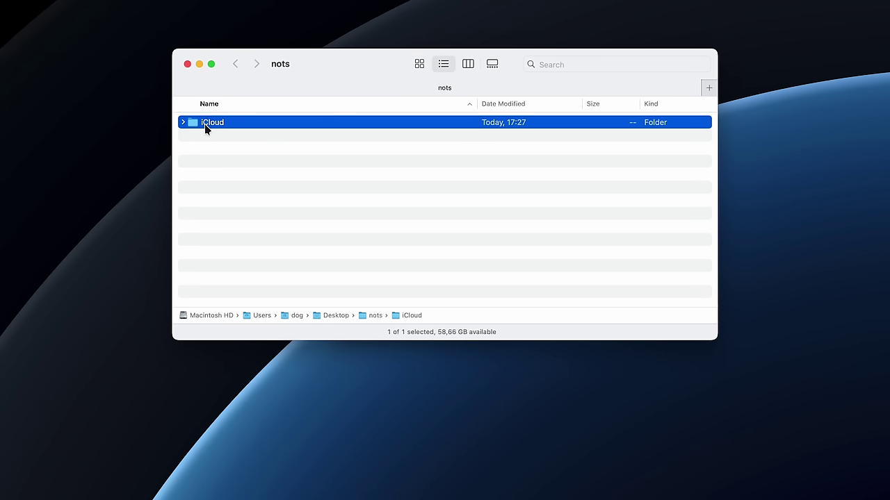
# Step: Open the iCloud folder inside the nots folder in Finder
pyautogui.doubleClick(204, 123)
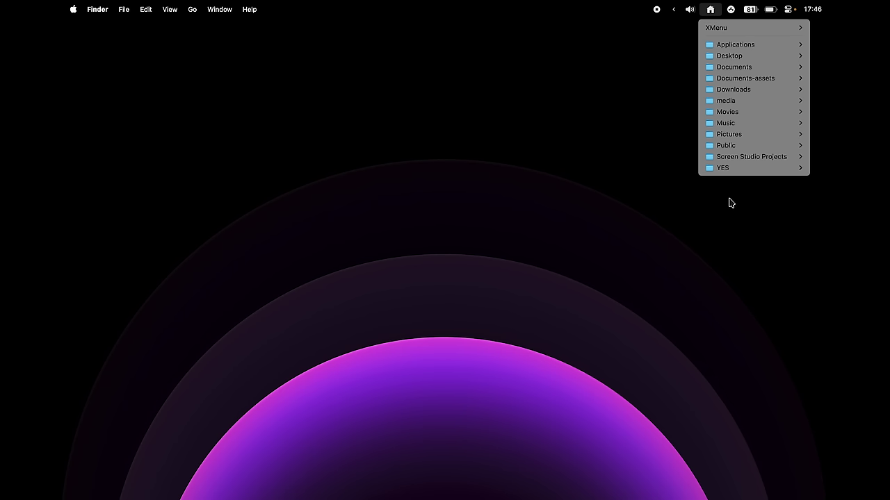
# Step: Dismiss the XMenu folder list and open the menu bar utility beside it
pyautogui.click(642, 41)
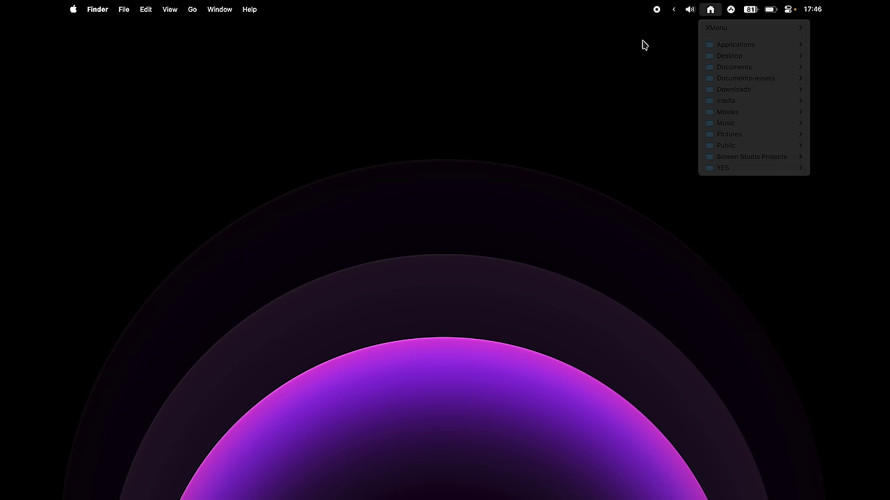
pyautogui.click(731, 11)
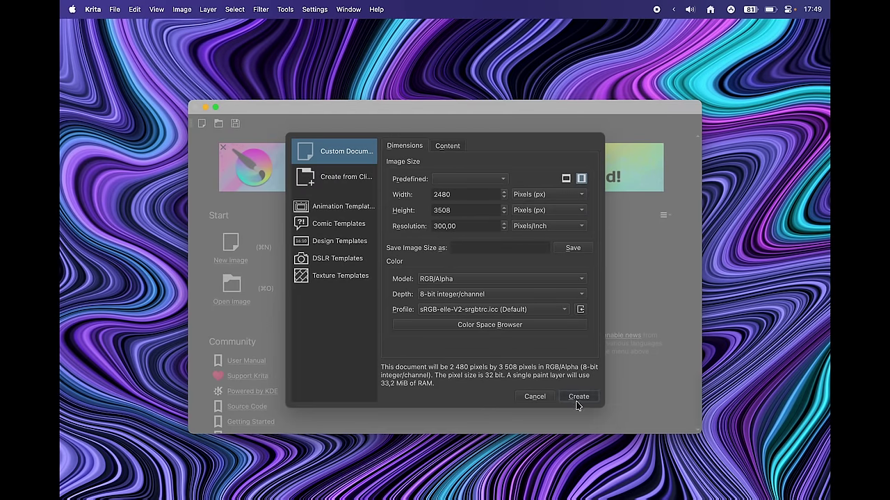
# Step: Create a 2480 by 3508 px custom document at 300 pixels/inch in Krita and paint on it with the RGBA 04 Impasto brush
pyautogui.click(577, 402)
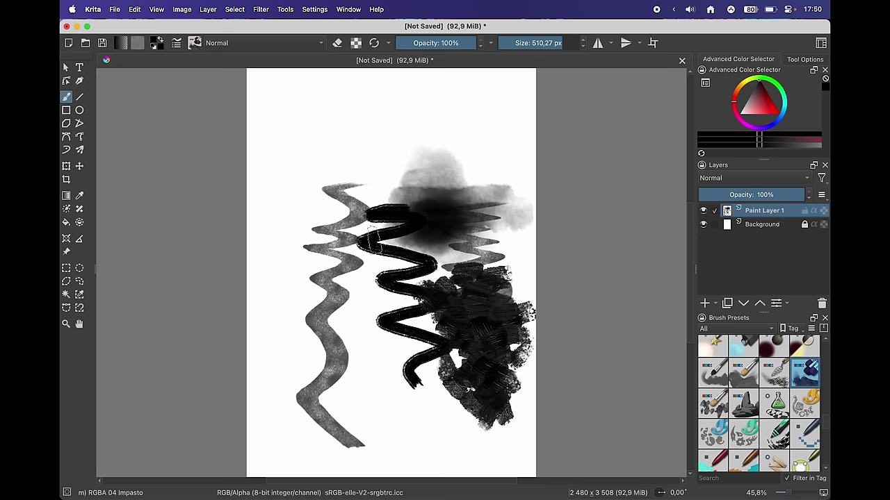
pyautogui.moveTo(368, 236); pyautogui.dragTo(397, 174)
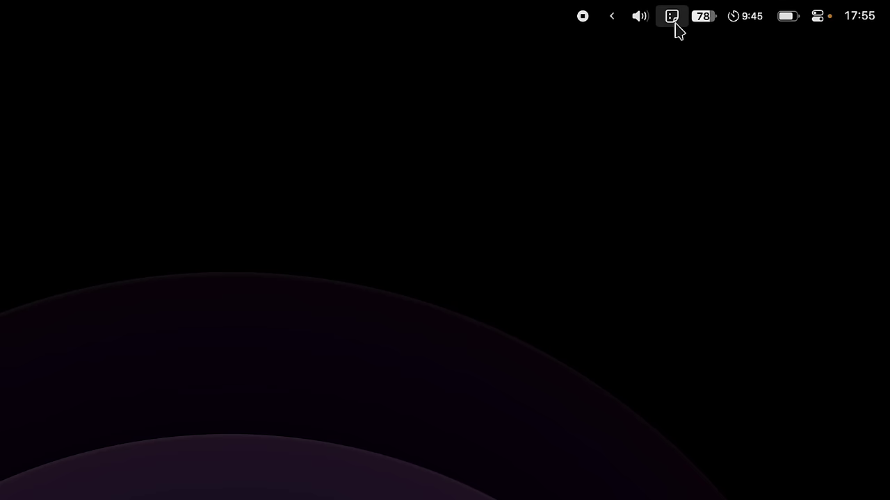
# Step: Open the utility with the note-shaped icon in the macOS menu bar
pyautogui.click(666, 19)
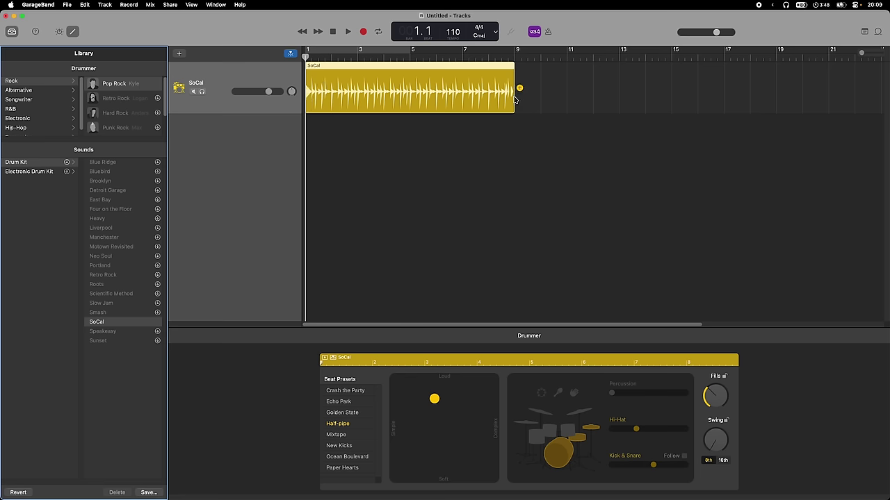
# Step: Extend the SoCal drummer region to bar 15 in GarageBand and audition the New Kicks and Ocean Boulevard beat presets
pyautogui.moveTo(515, 100); pyautogui.dragTo(672, 98)
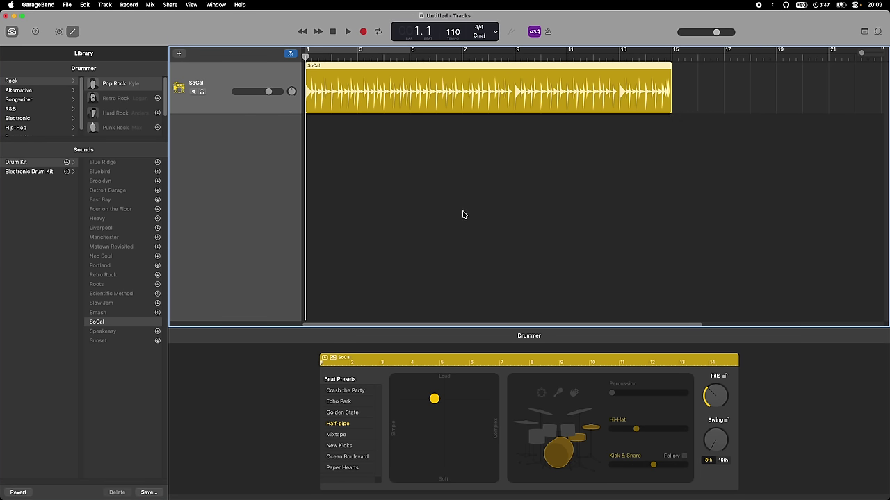
pyautogui.click(336, 447)
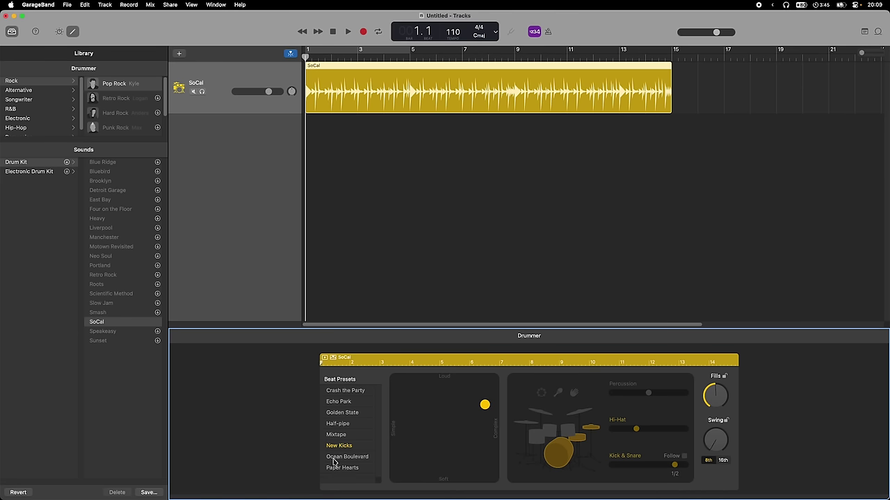
pyautogui.click(333, 460)
pyautogui.press('space')
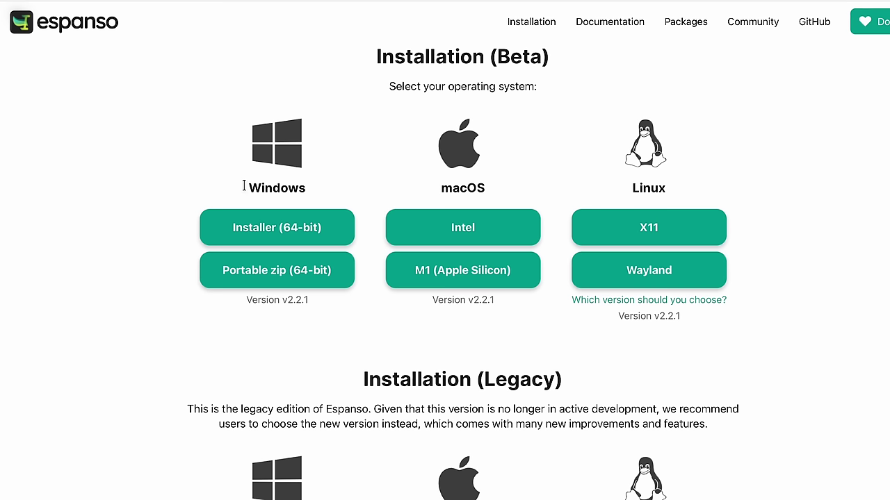
pyautogui.moveTo(244, 185); pyautogui.dragTo(383, 193)
pyautogui.click(325, 205)
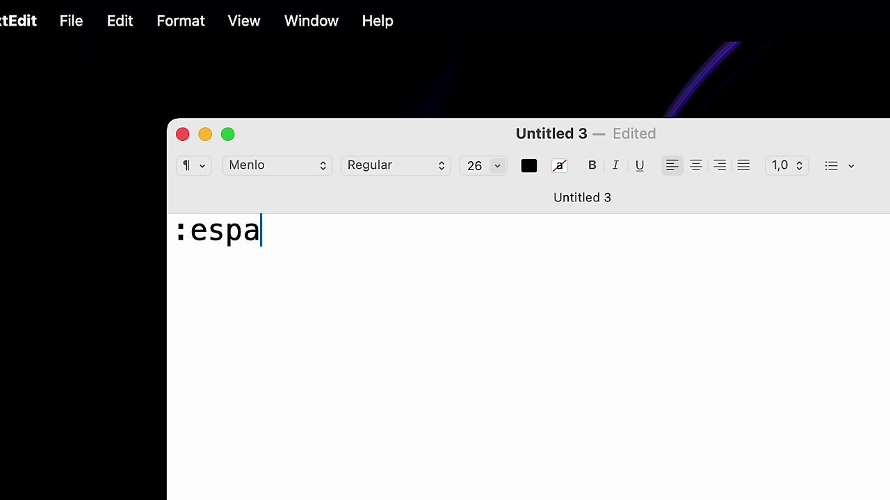
# Step: Complete the text expansion trigger ":espanso" in the untitled TextEdit document
pyautogui.write('nso')
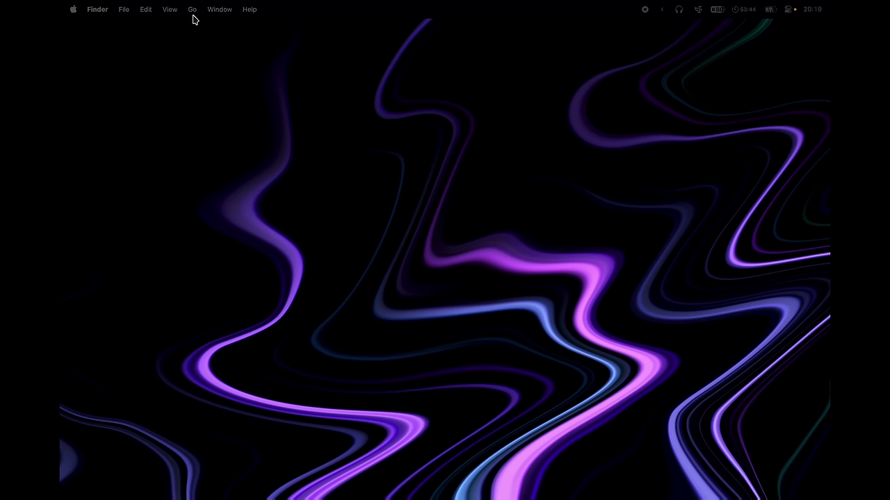
# Step: Open the user Library's Application Support/espanso/match folder in Finder
pyautogui.click(193, 10)
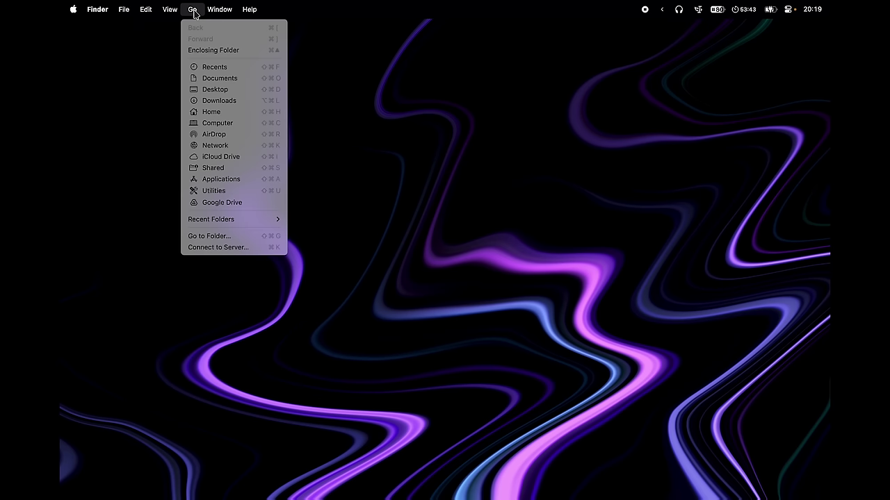
pyautogui.press('alt')
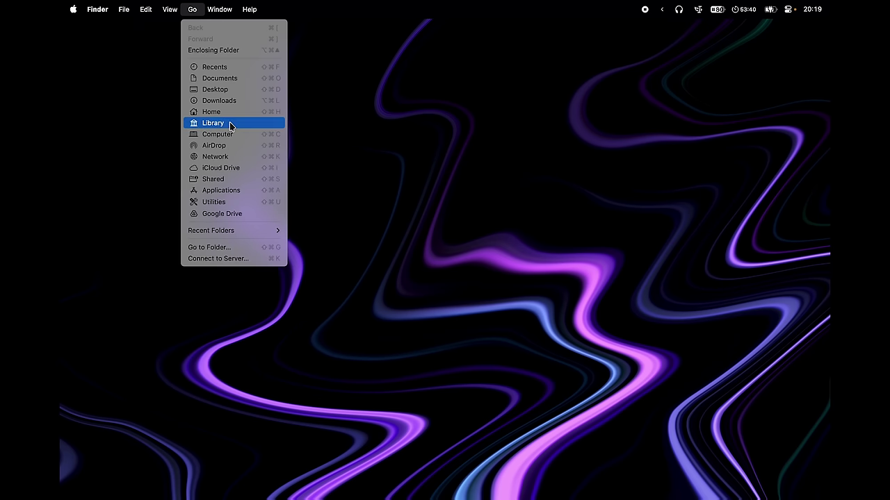
pyautogui.click(230, 125)
pyautogui.click(341, 154)
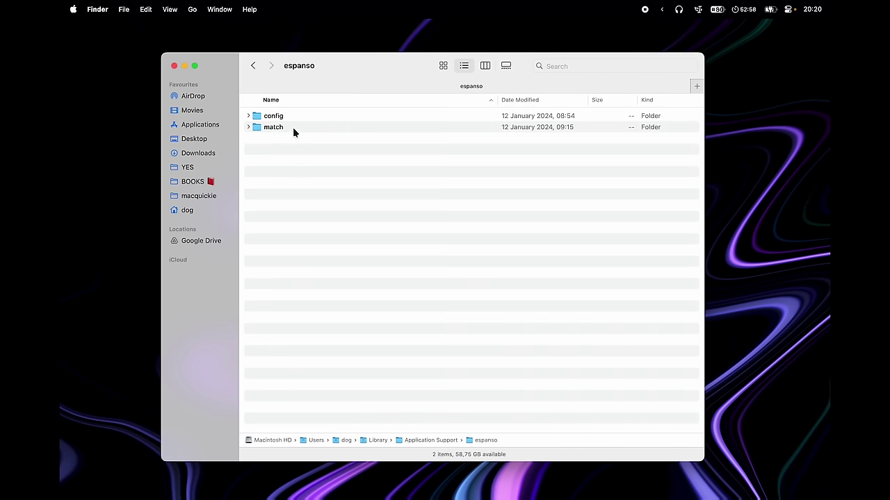
pyautogui.doubleClick(293, 127)
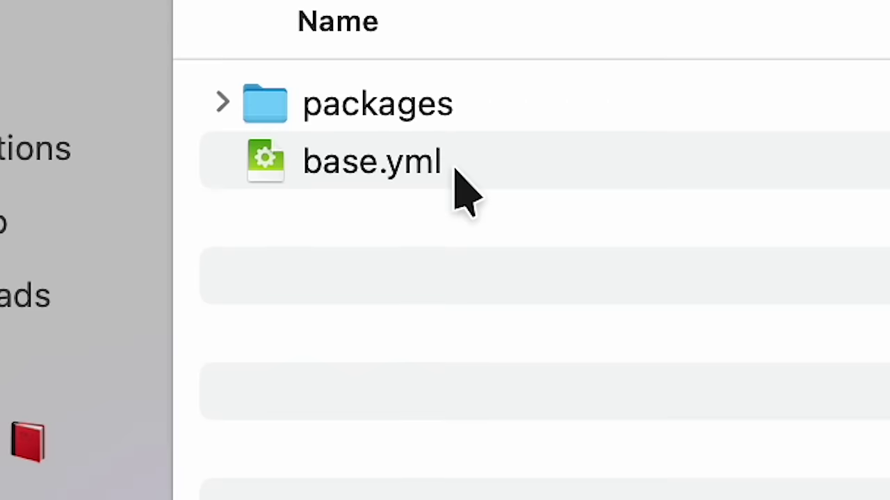
# Step: Open base.yml from the match folder in CotEditor
pyautogui.click(291, 129)
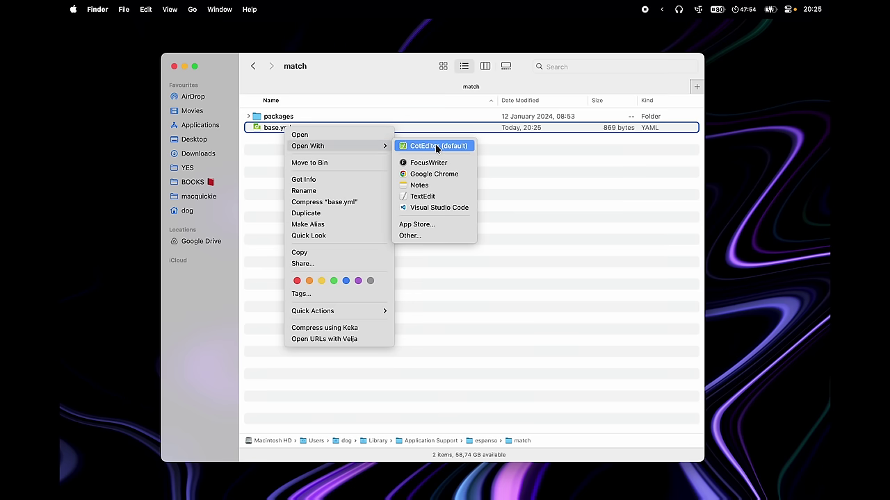
pyautogui.click(435, 145)
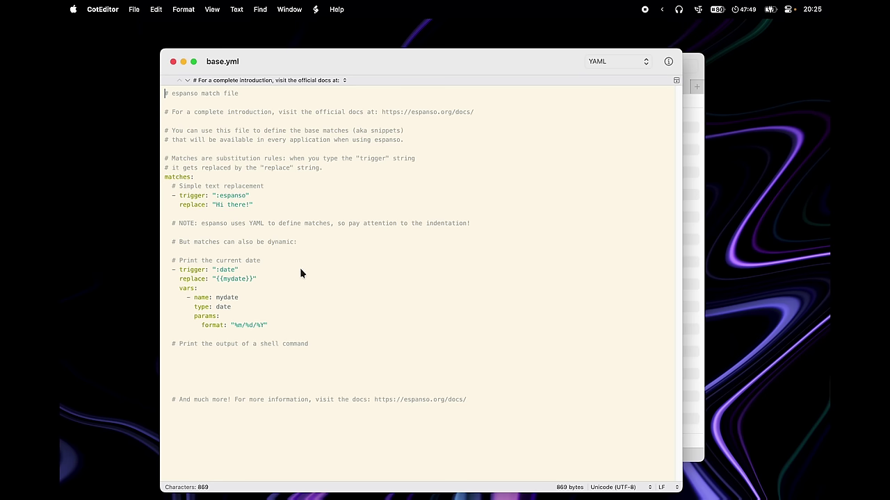
# Step: Highlight the matches block through the date format line in base.yml and begin a new entry with a hyphen
pyautogui.moveTo(307, 325); pyautogui.dragTo(151, 178)
pyautogui.click(283, 300)
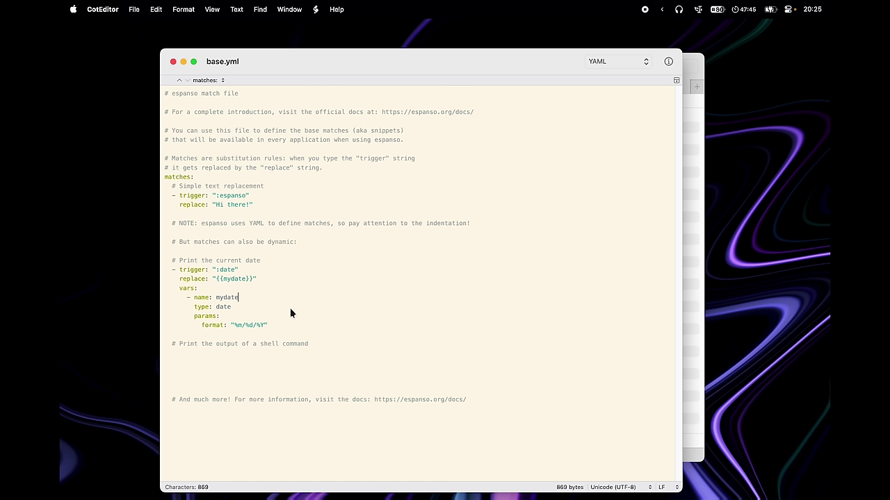
pyautogui.write('-')
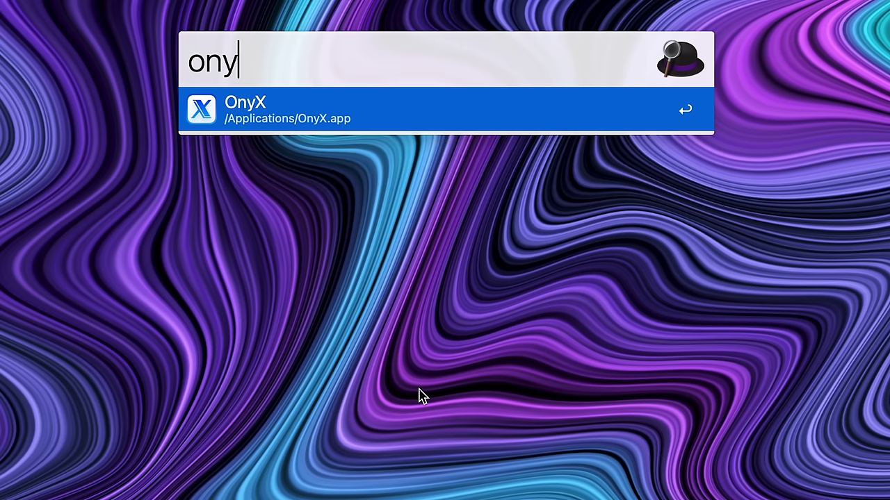
# Step: Launch OnyX through the Alfred search and acknowledge its Full Disk Access warning
pyautogui.write('x')
pyautogui.press('Return')
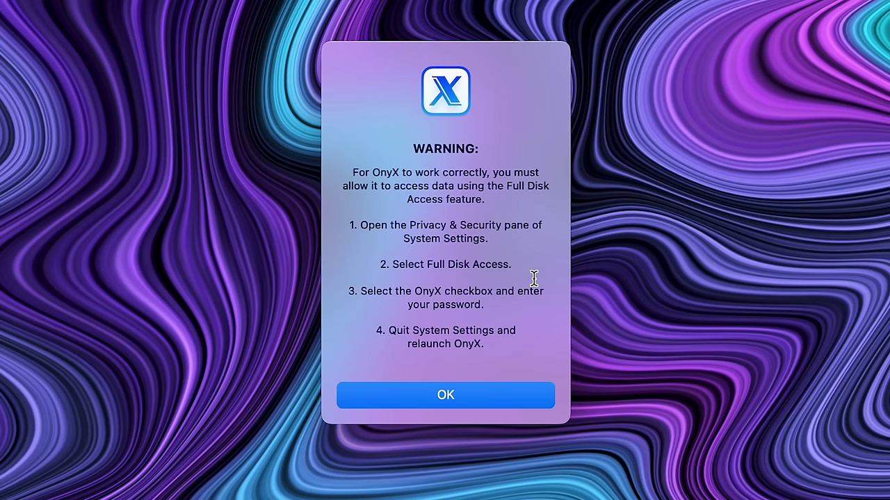
pyautogui.click(466, 406)
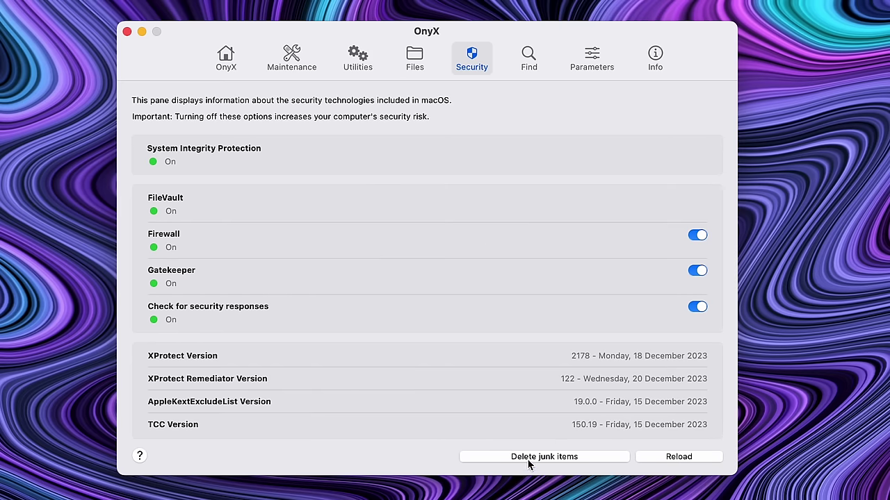
# Step: Run Delete junk items in OnyX's Security pane and show the Finder options among its Parameters
pyautogui.click(528, 458)
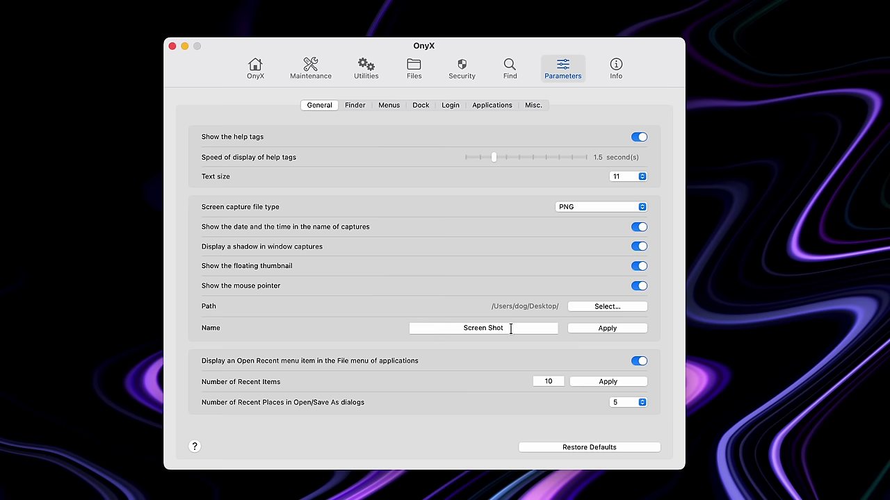
pyautogui.click(355, 106)
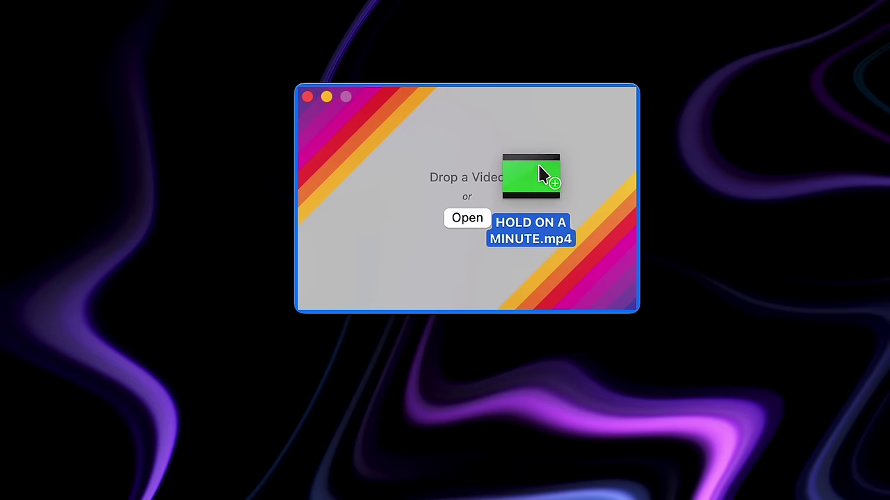
# Step: Load HOLD ON A MINUTE.mp4 into the video drop window
pyautogui.moveTo(542, 174); pyautogui.dragTo(561, 156)
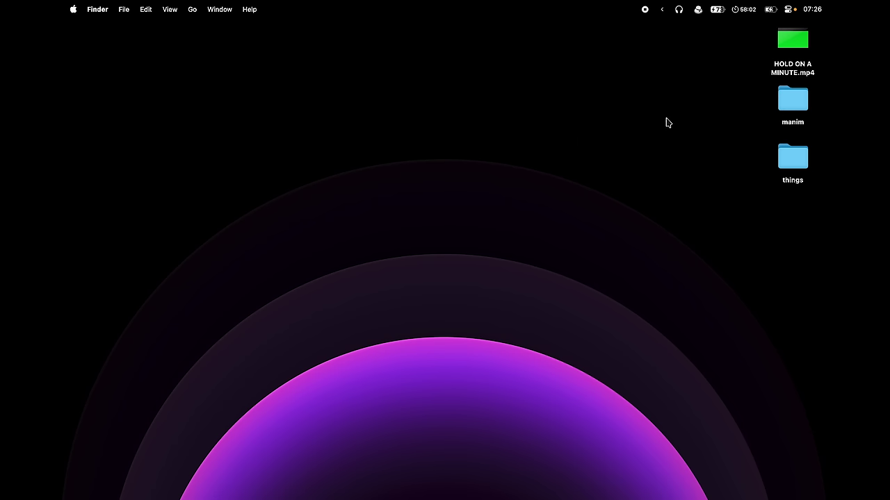
# Step: Copy HOLD ON A MINUTE.mp4 from the desktop to have the clipboard optimiser process it
pyautogui.click(793, 70)
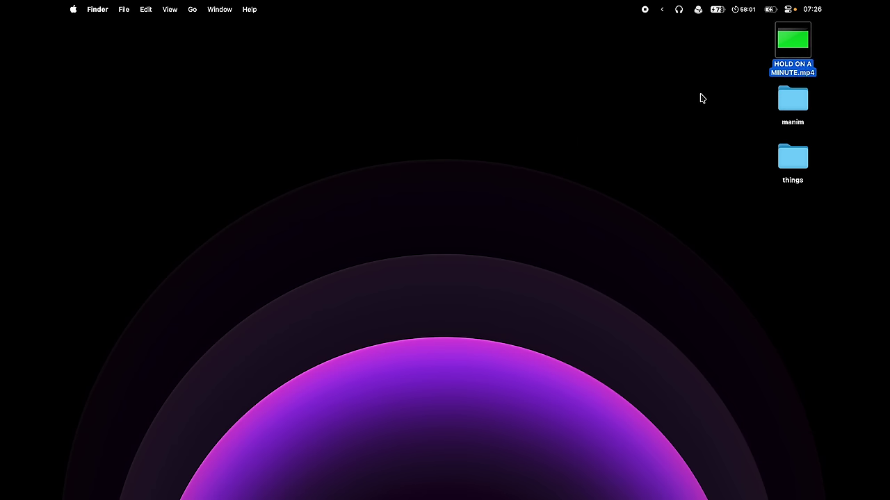
pyautogui.press('super+c')
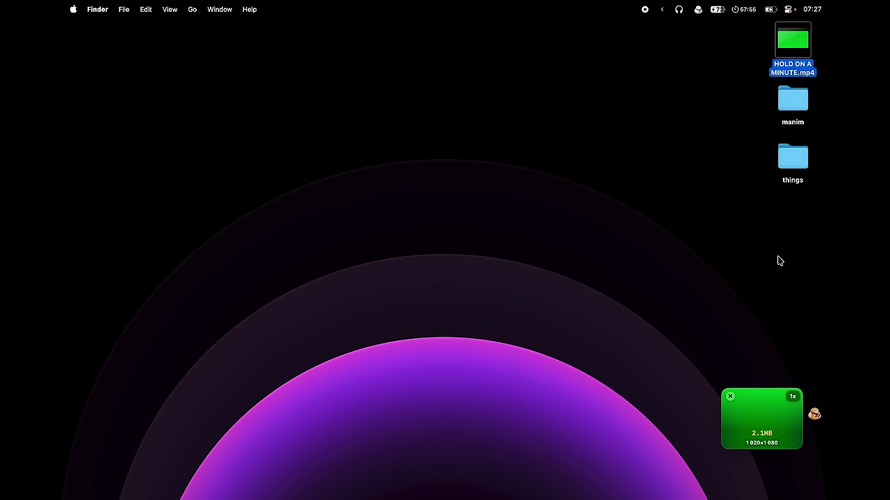
pyautogui.moveTo(728, 411)
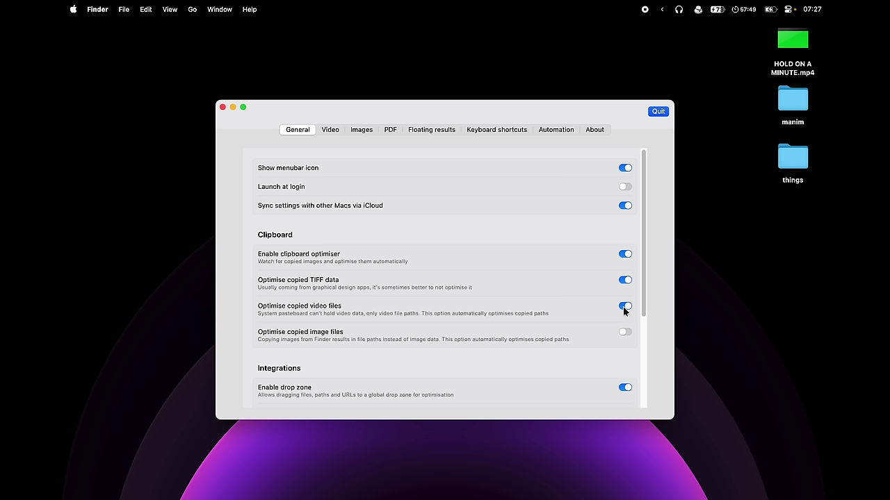
# Step: Toggle the Optimise copied video files and Enable clipboard optimiser settings
pyautogui.click(625, 308)
pyautogui.click(625, 254)
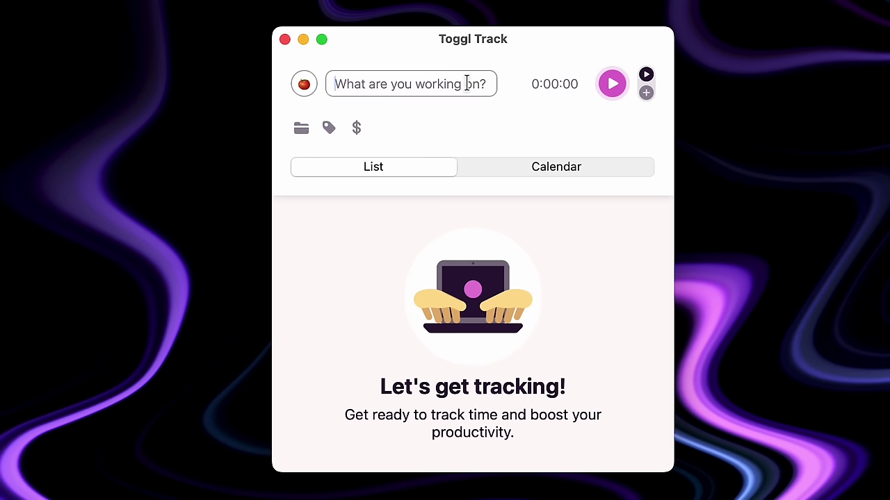
# Step: Enter "Making mac app iceberg" as the time entry description in Toggl Track
pyautogui.write('Making mac app icebe')
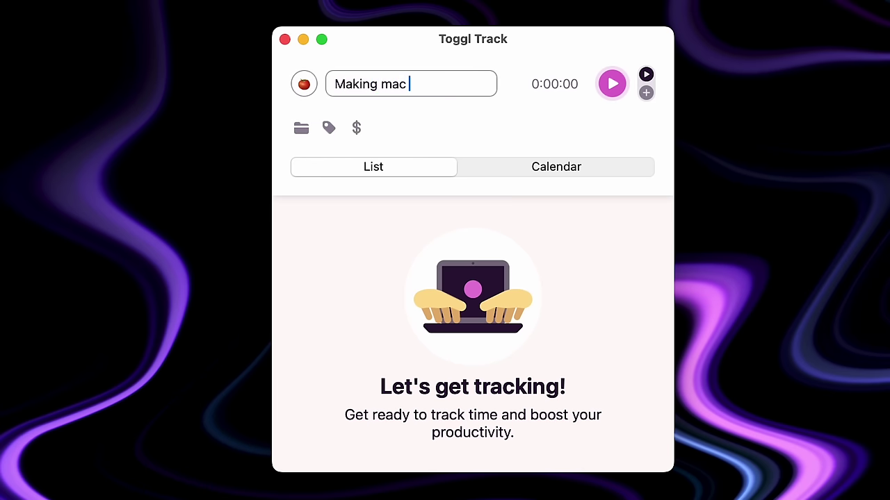
pyautogui.write('rg')
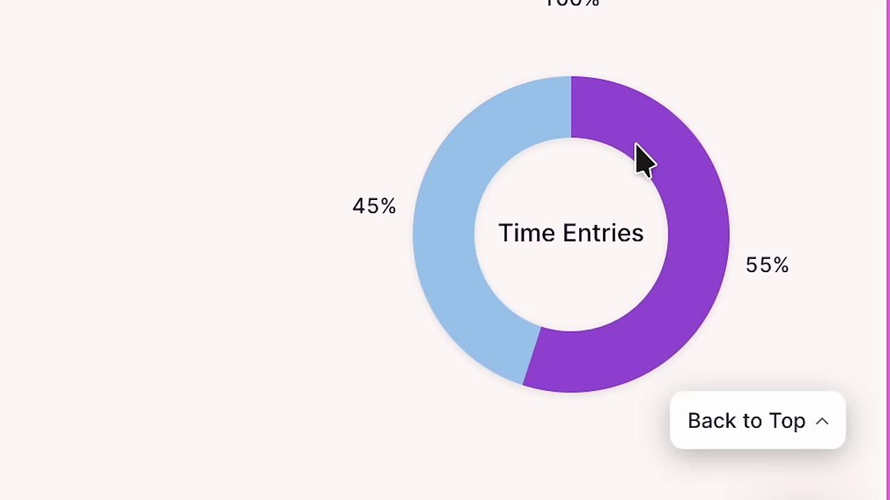
# Step: Start tracking a new time entry described as "Eating"
pyautogui.moveTo(636, 154)
pyautogui.write('Eating')
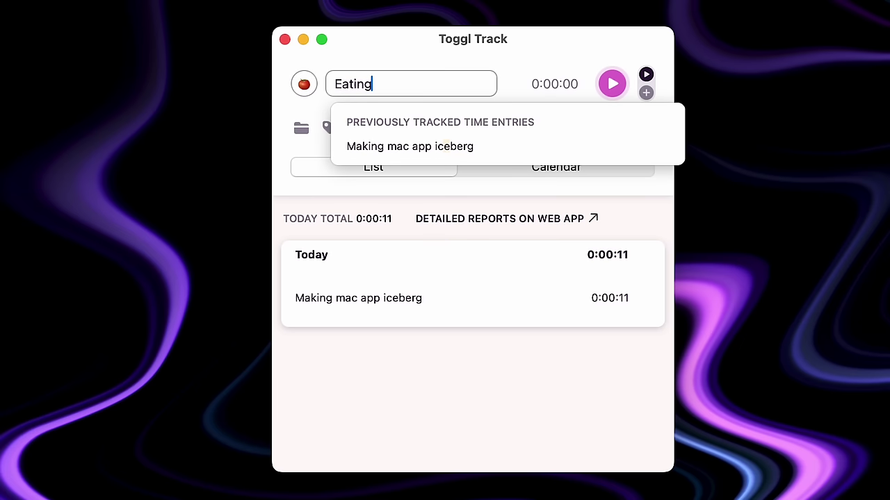
pyautogui.click(610, 87)
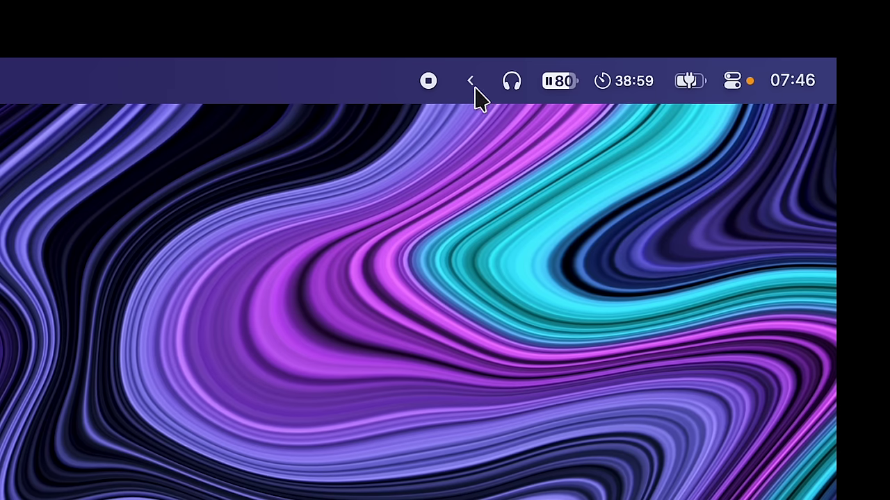
# Step: Expand the hidden menu bar icons and collapse them again
pyautogui.click(473, 85)
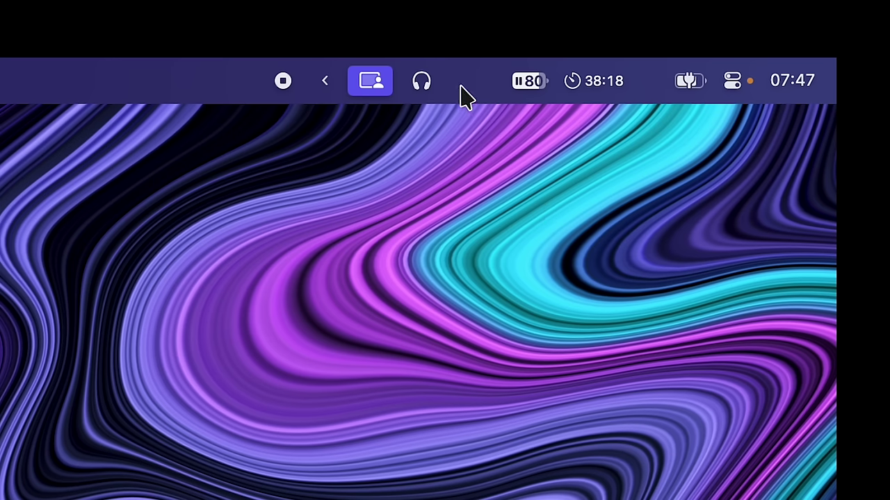
pyautogui.click(464, 96)
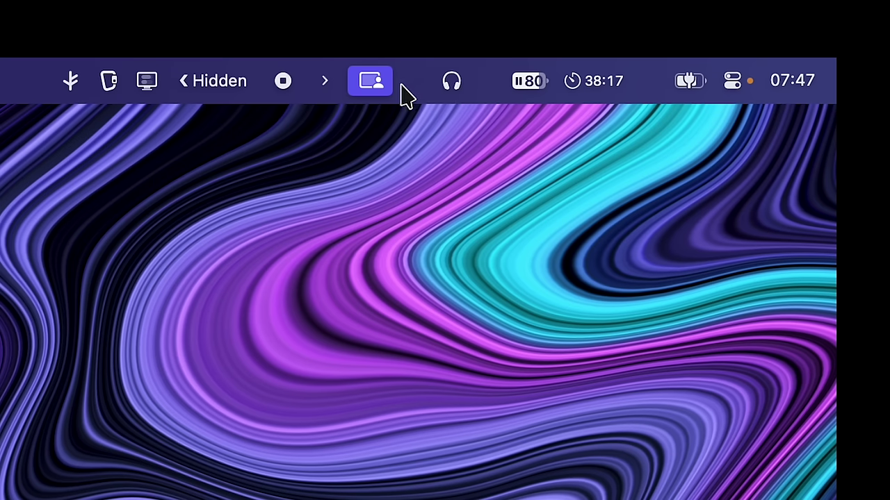
pyautogui.click(405, 95)
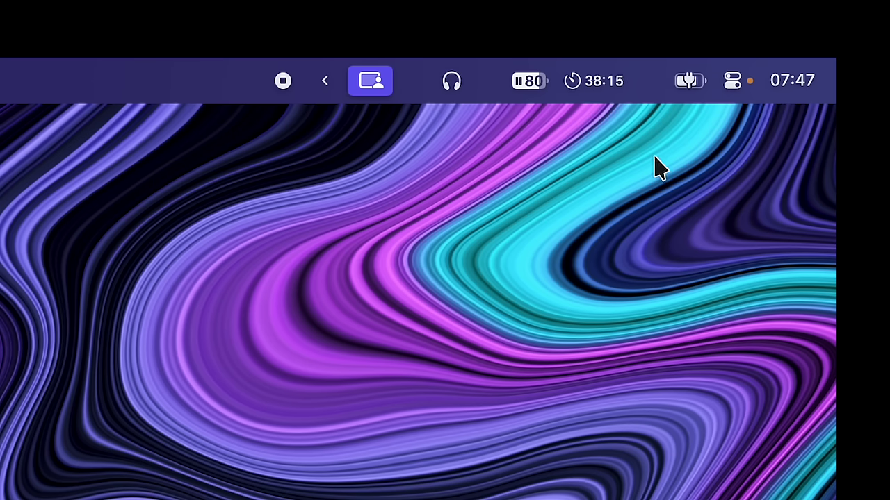